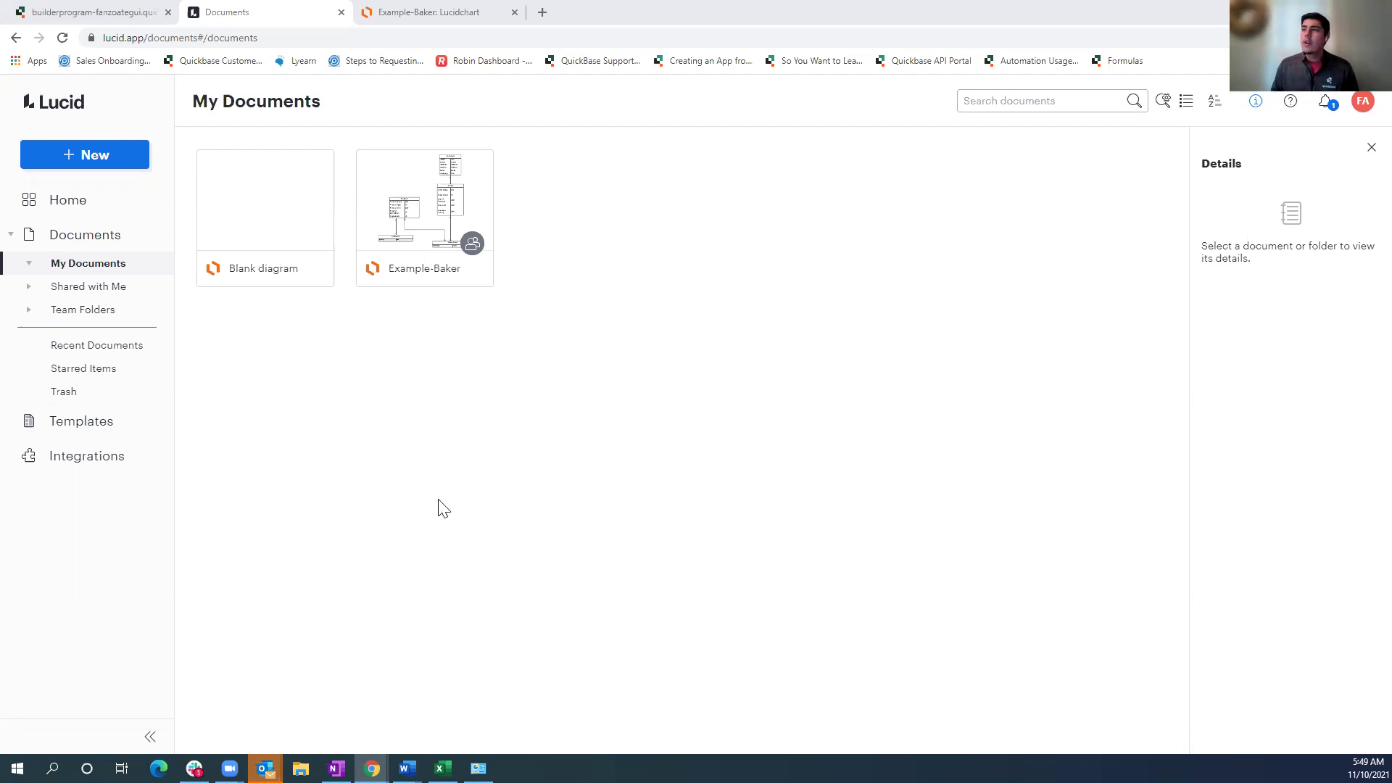
Step: Open the + New menu on My Documents to show the Lucidchart document options
click(254, 248)
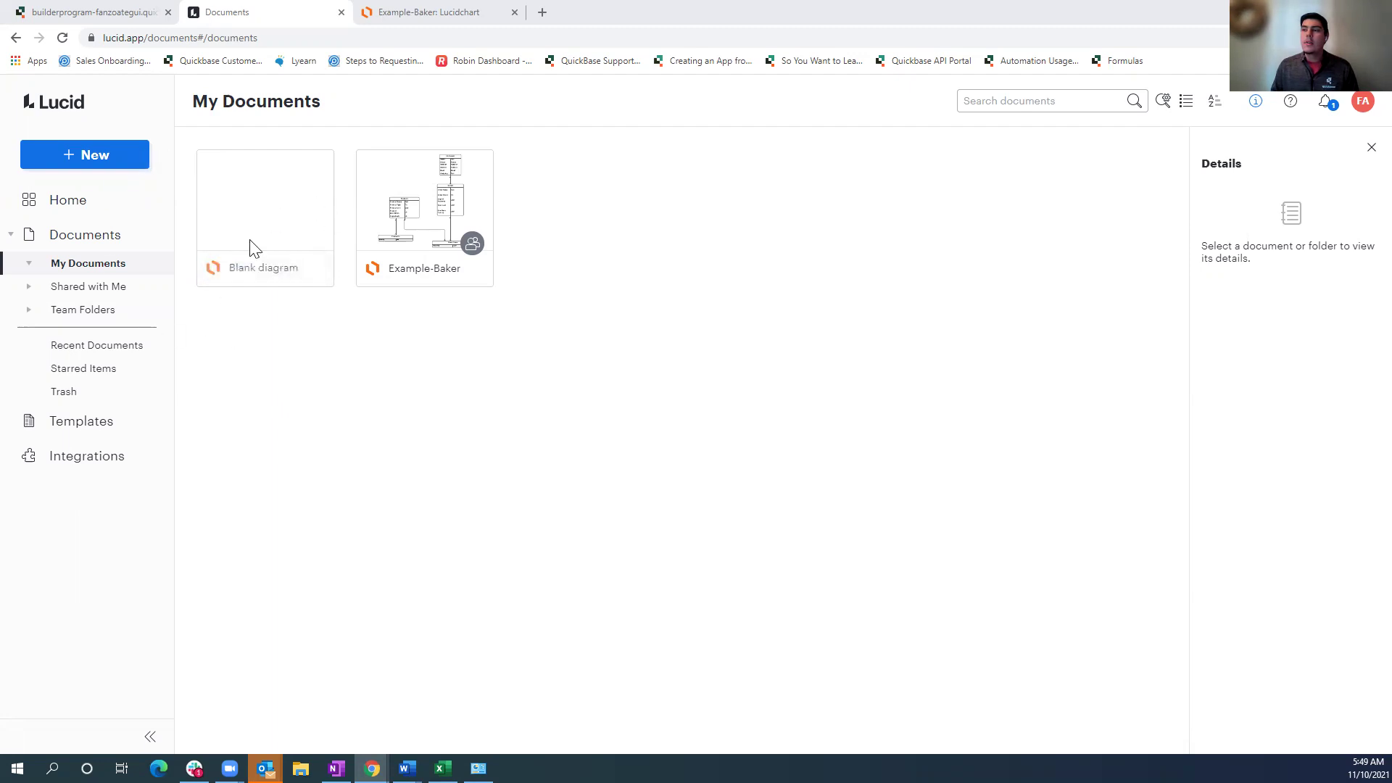
Step: Start a blank Lucidchart document, check the line endpoint styles unchanged, and scroll the shapes panel
click(109, 155)
mouse_move(114, 189)
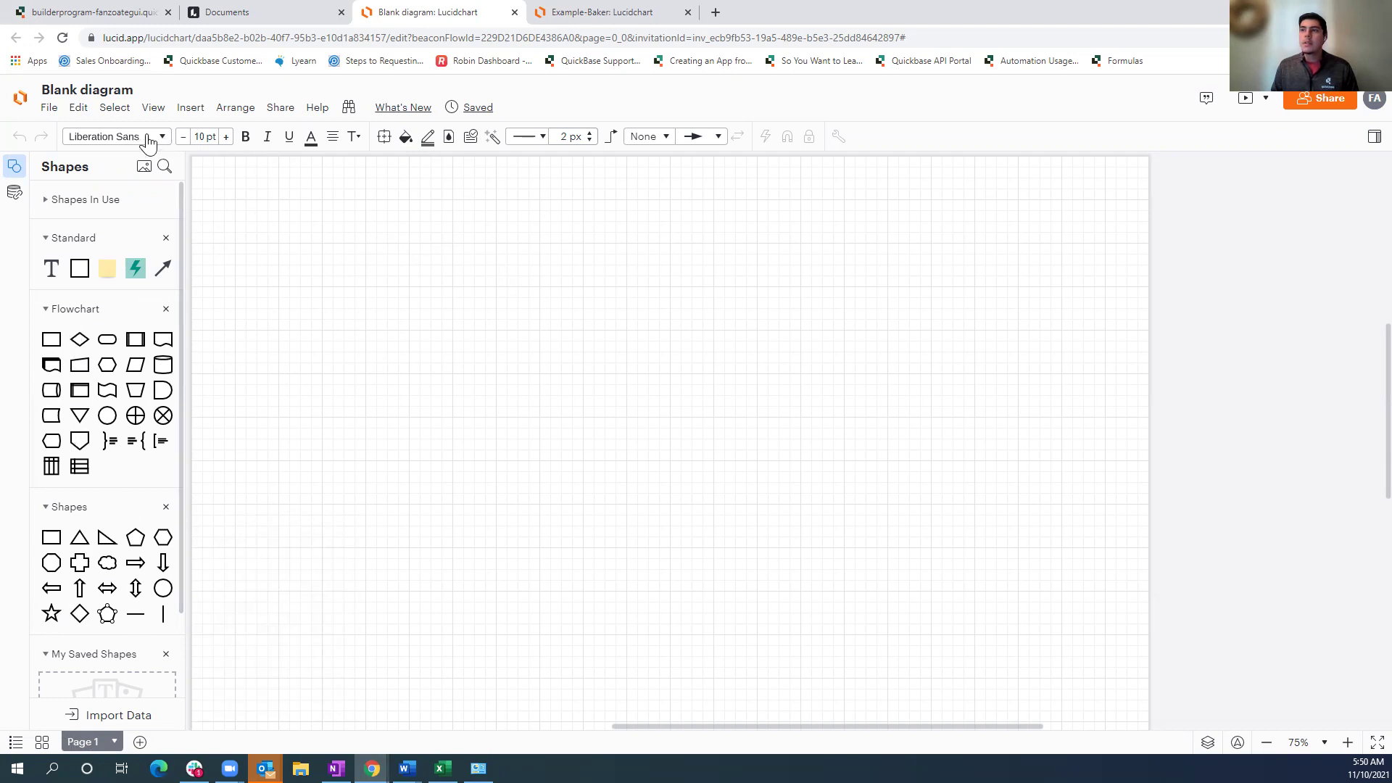
click(718, 138)
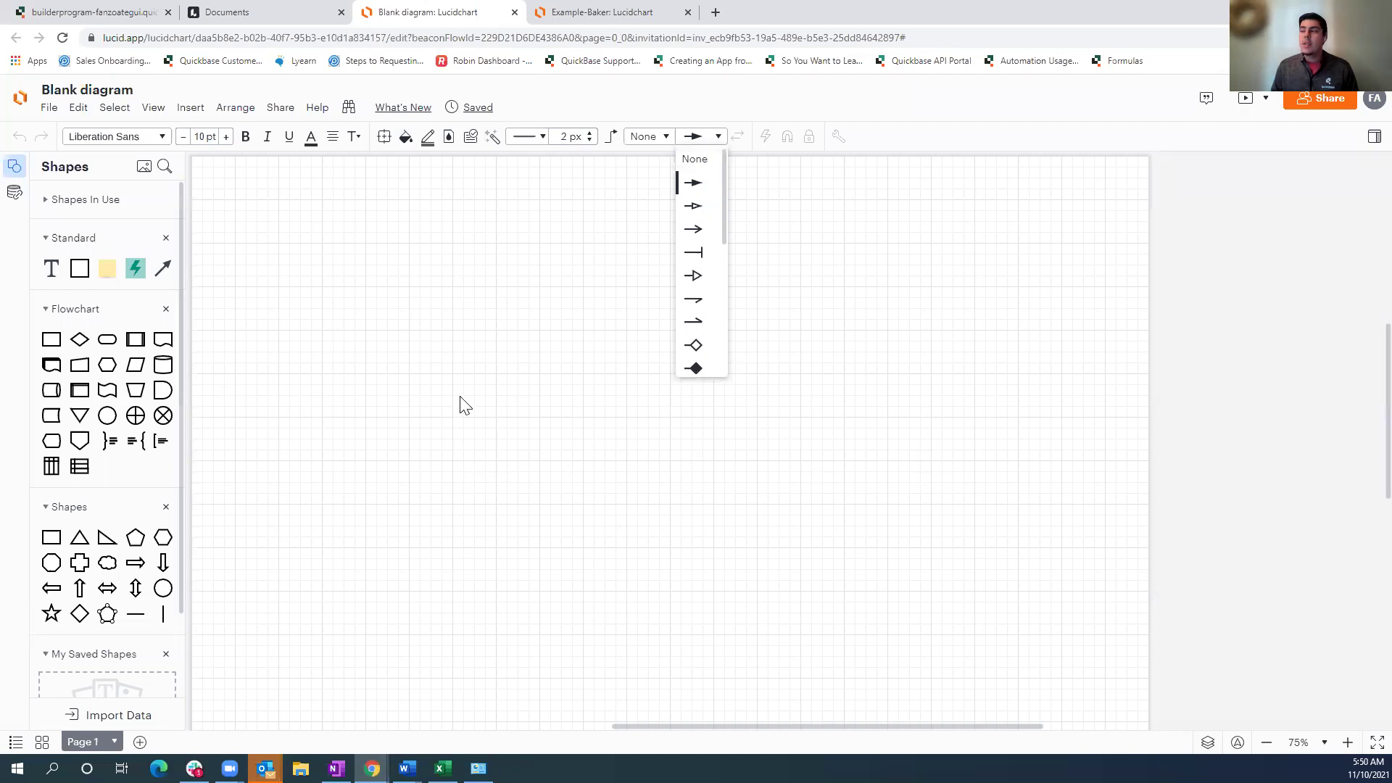
click(594, 227)
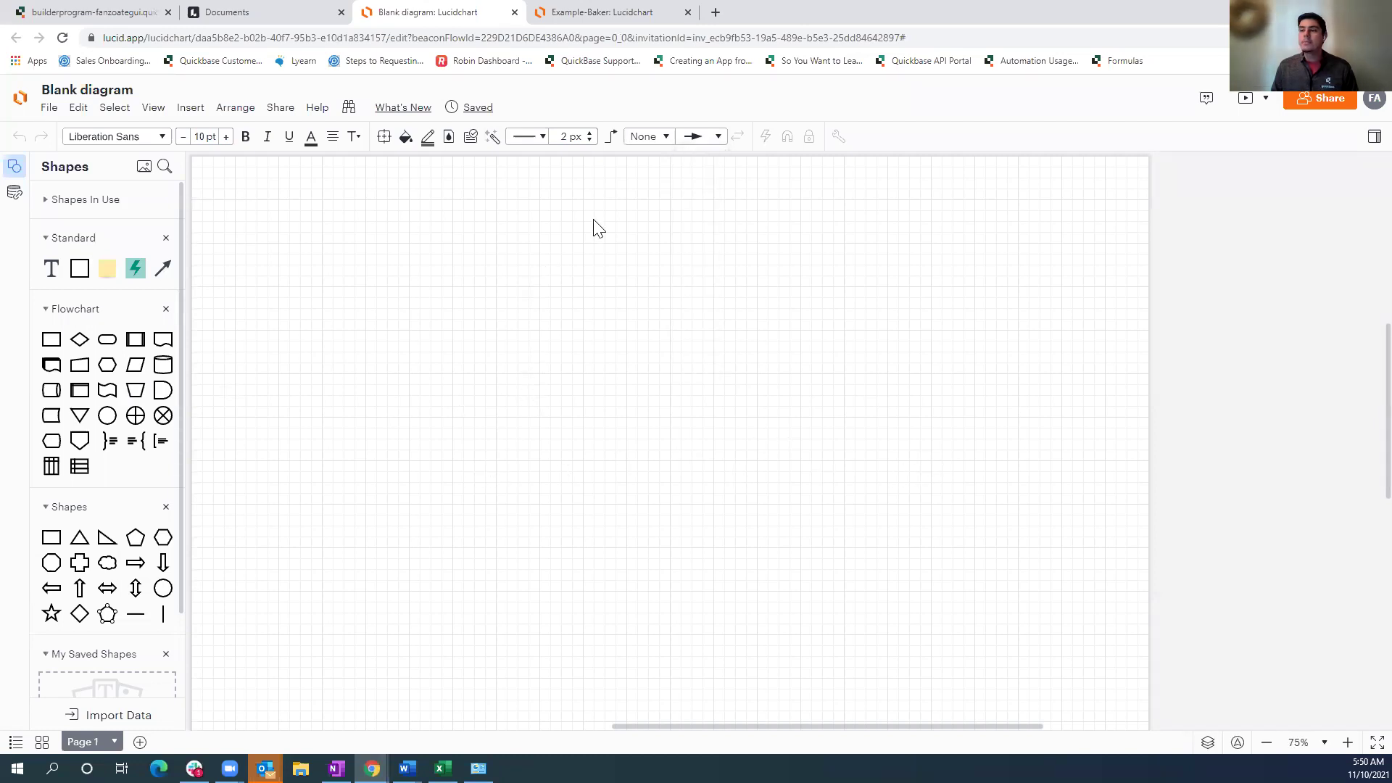
scroll(210, 384, down, 1)
scroll(132, 400, down, 1)
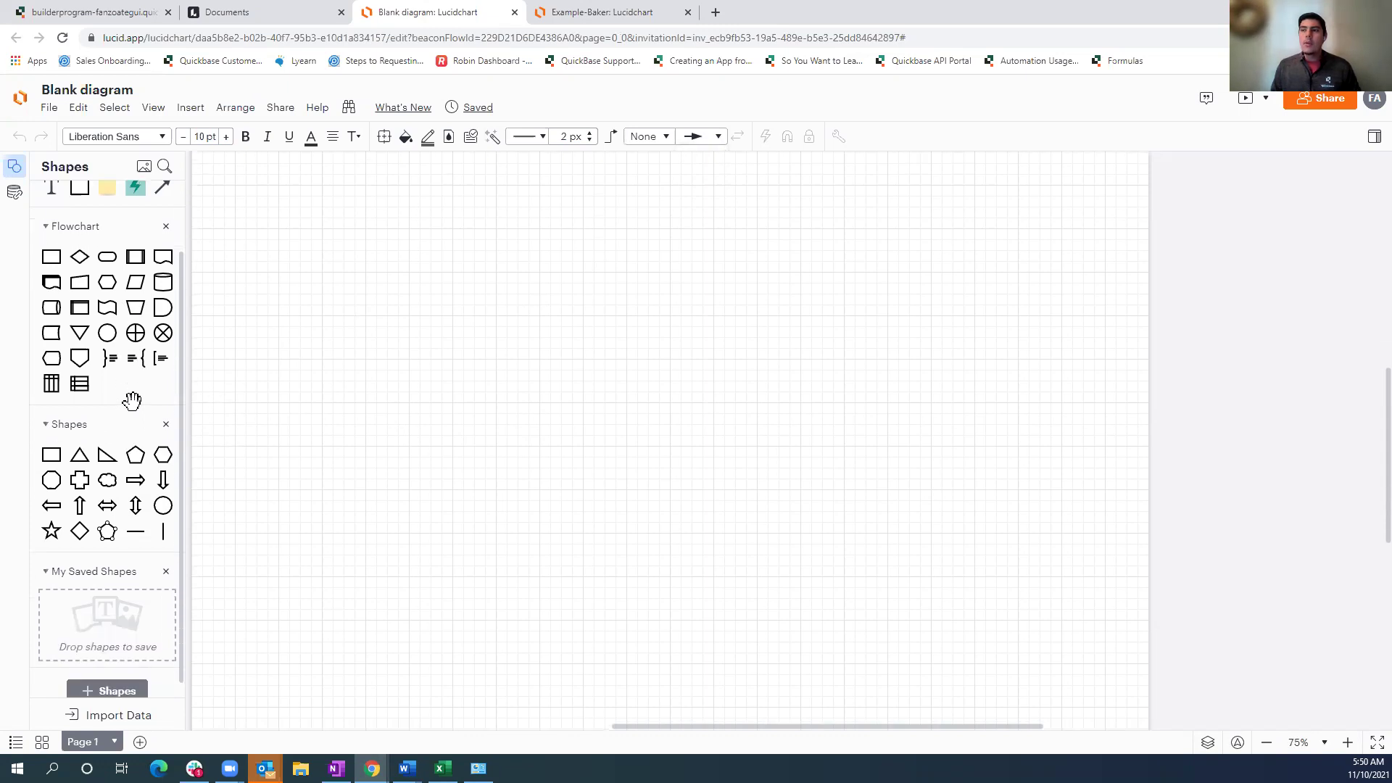
scroll(132, 400, down, 1)
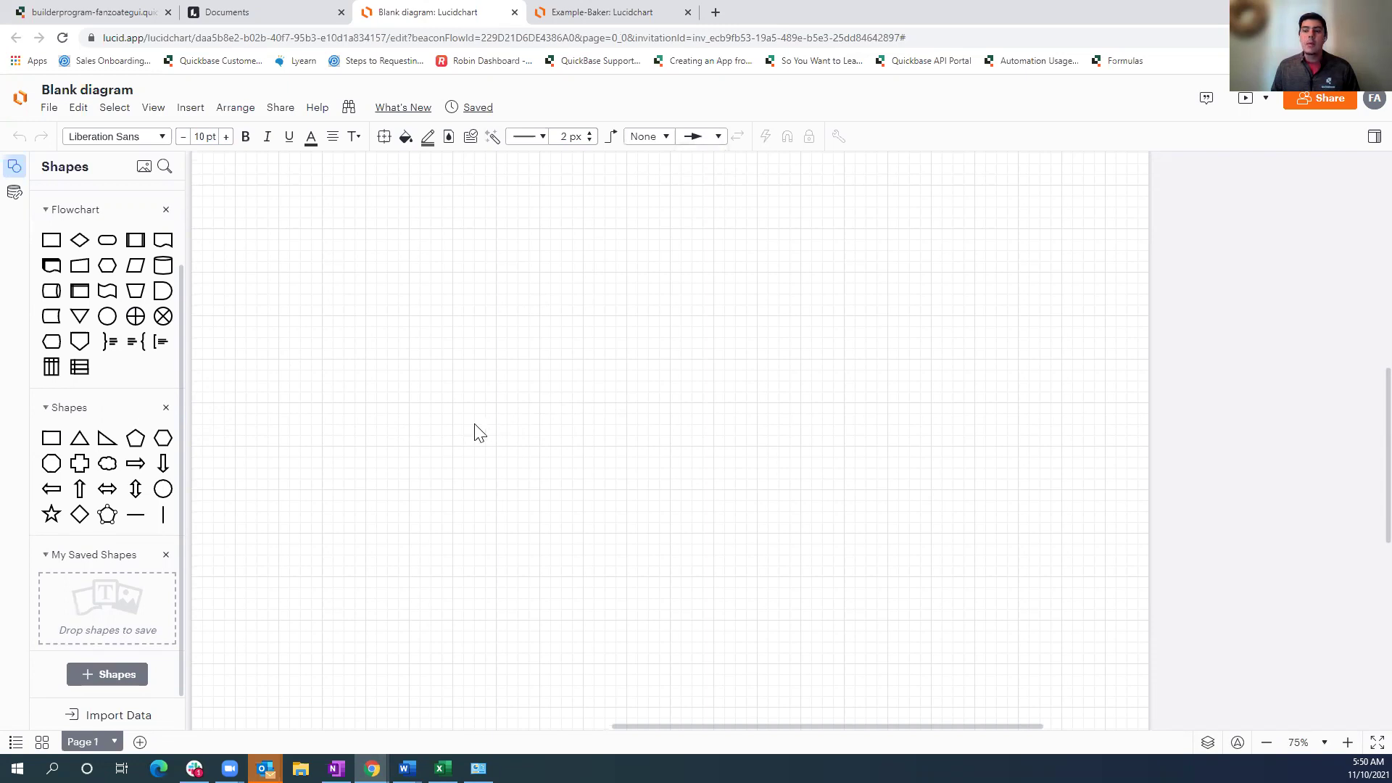
Step: Add the Entity Relationship library to the diagram's shapes from the shape library browser
click(124, 676)
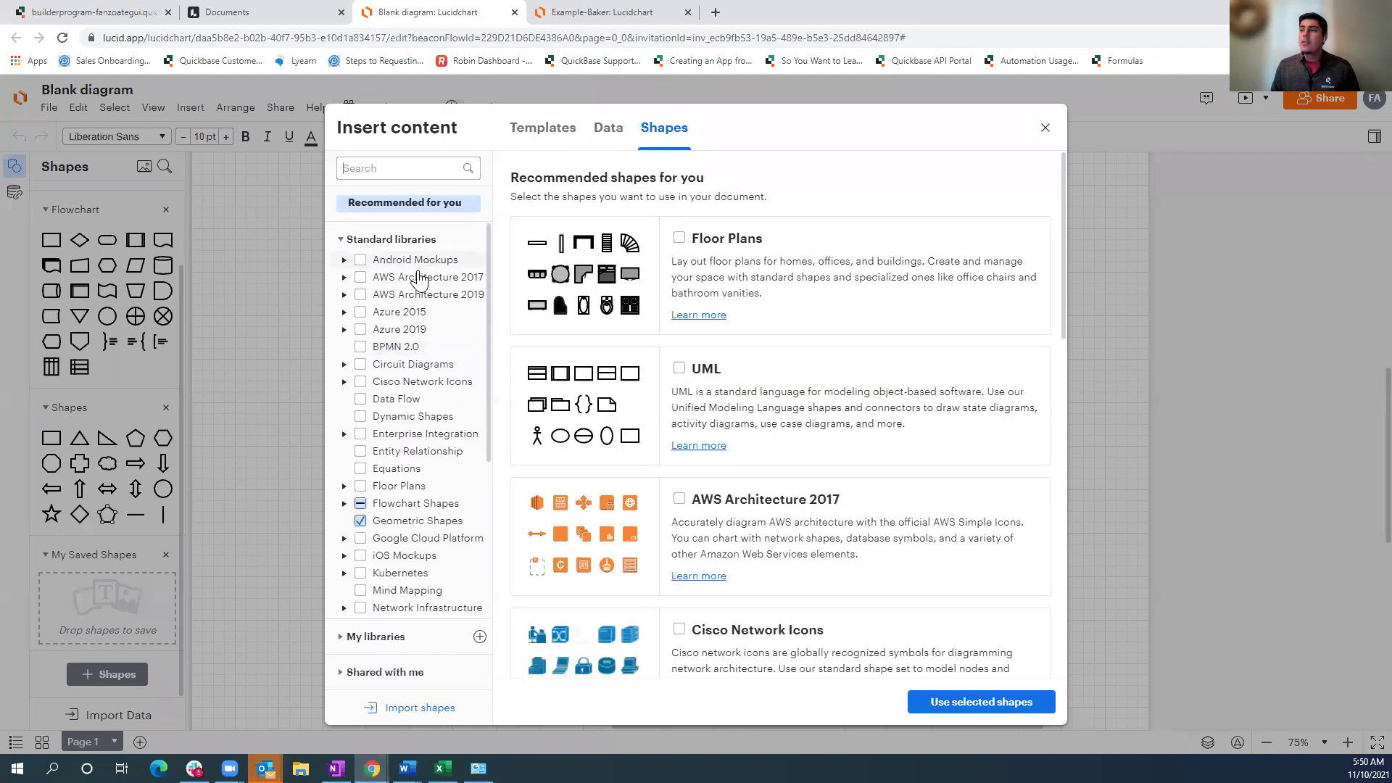
scroll(429, 444, down, 2)
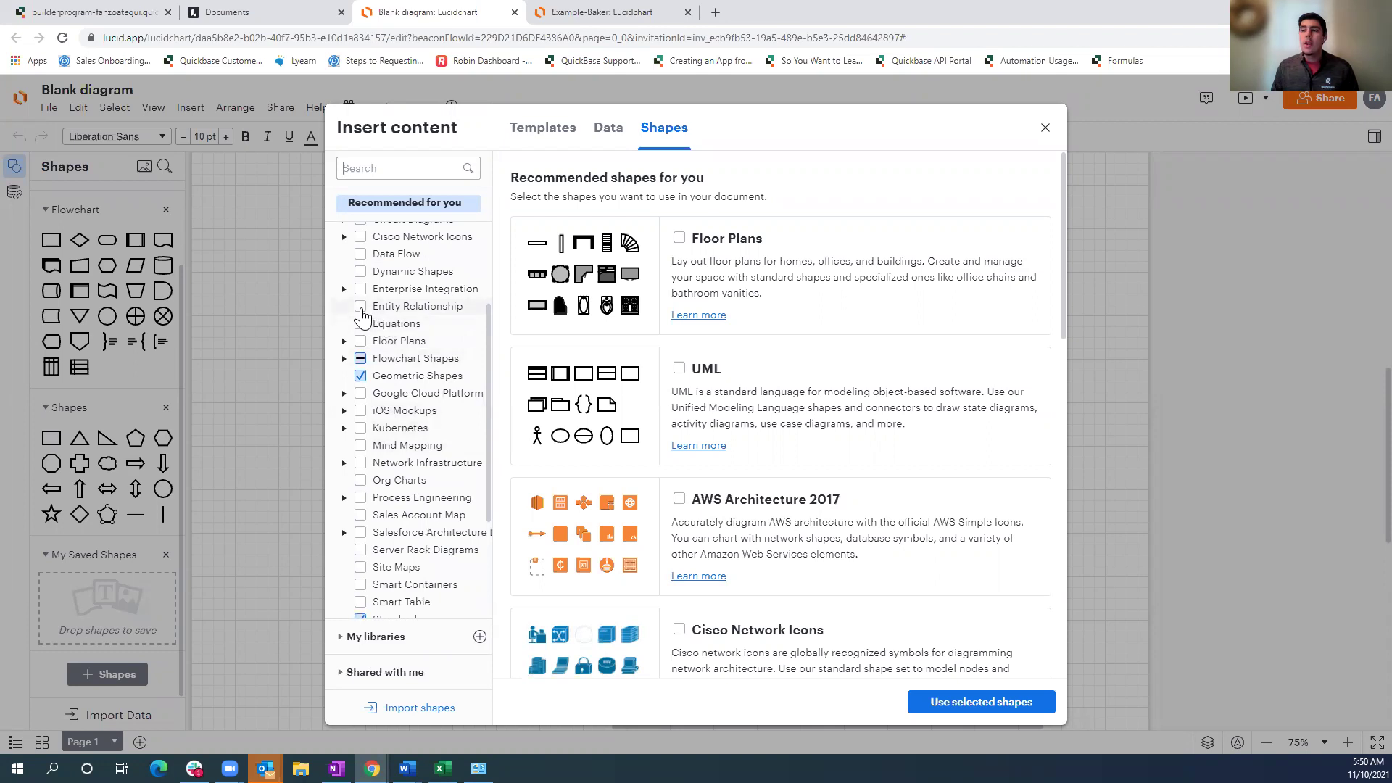
click(361, 307)
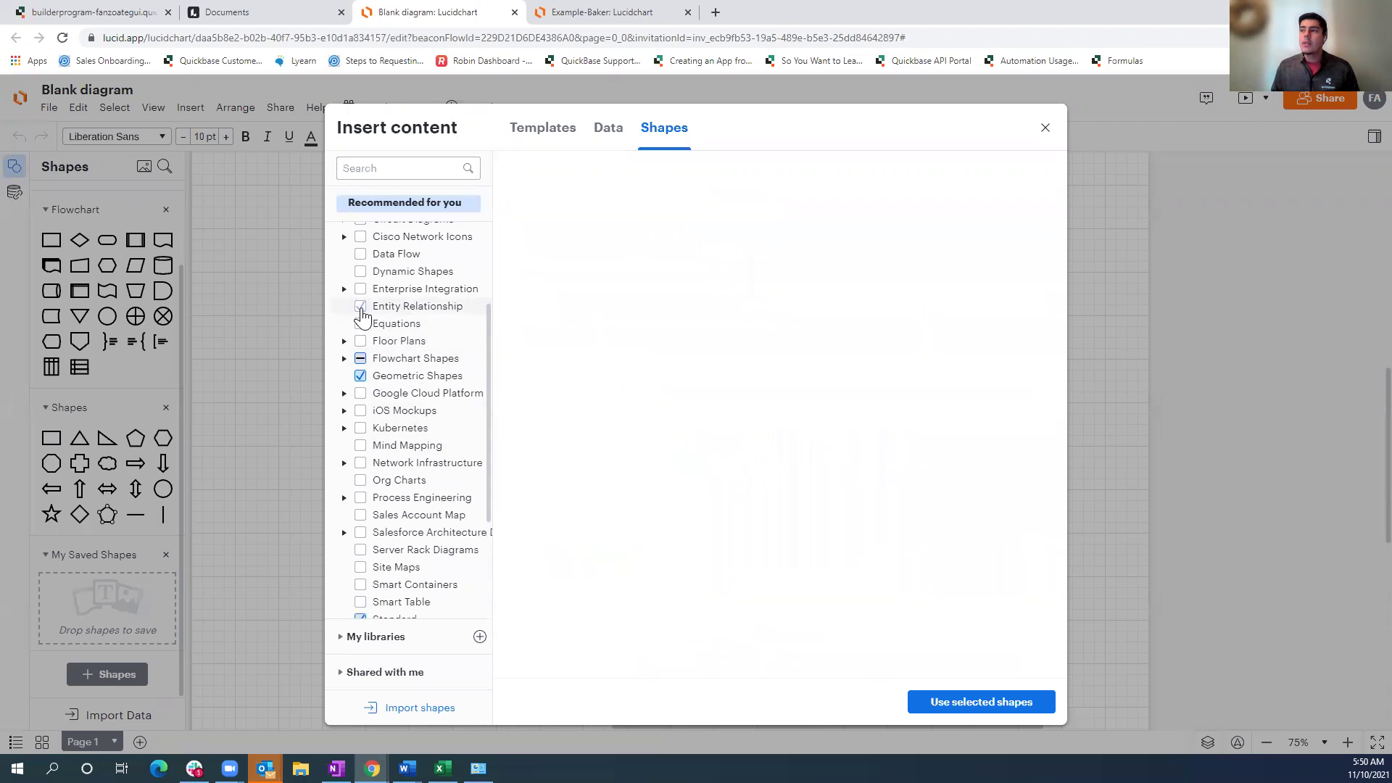
click(956, 707)
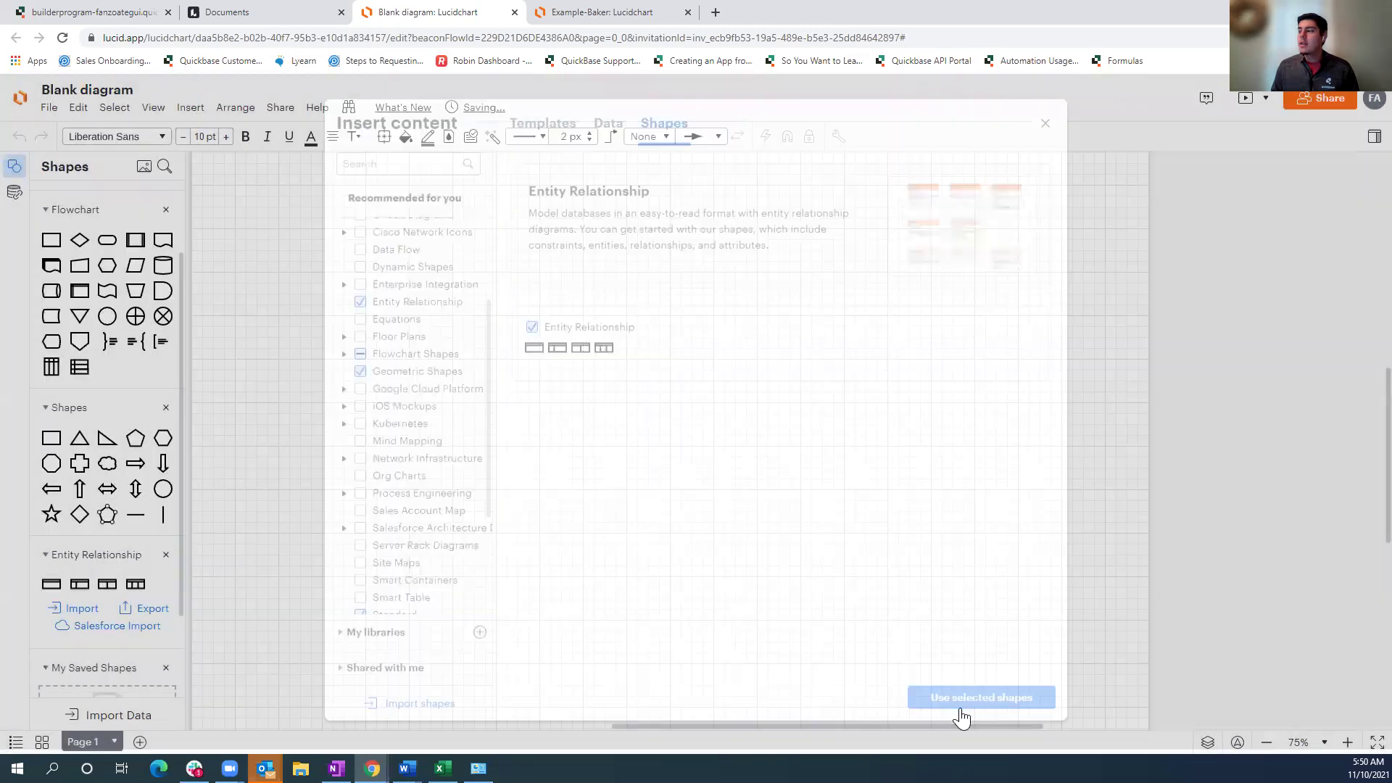
scroll(145, 580, down, 2)
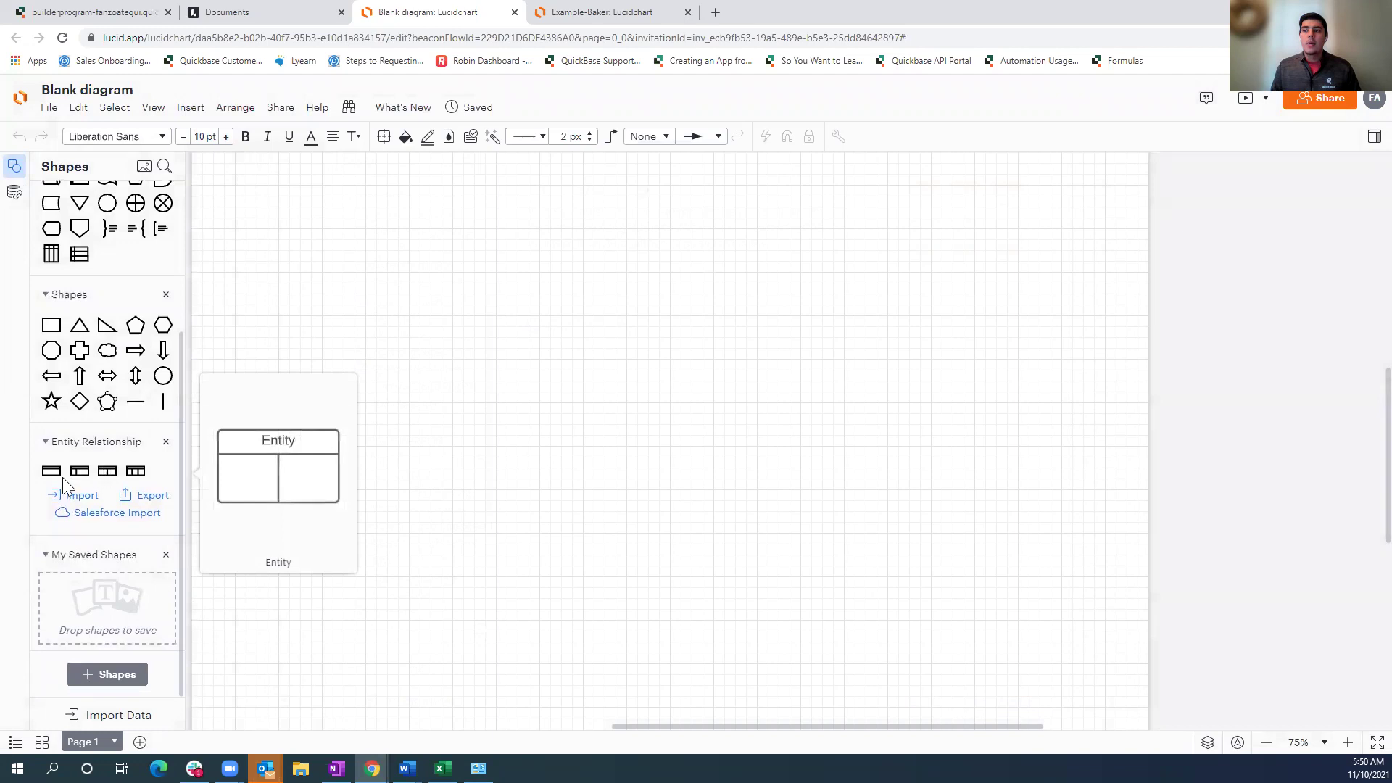
Step: Place two Entity shapes on the canvas, the second to the right of the first
mouse_move(51, 472)
drag(103, 472, 507, 286)
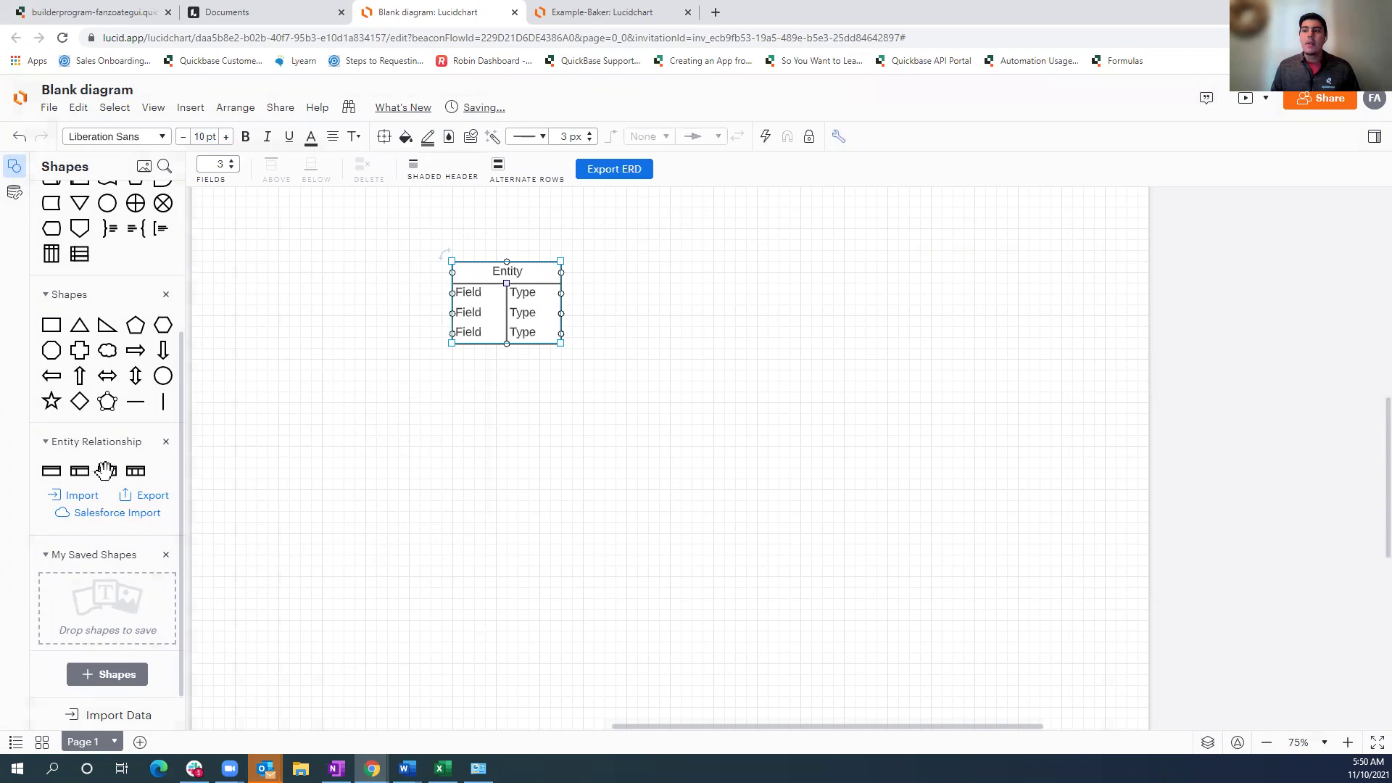
drag(105, 470, 739, 308)
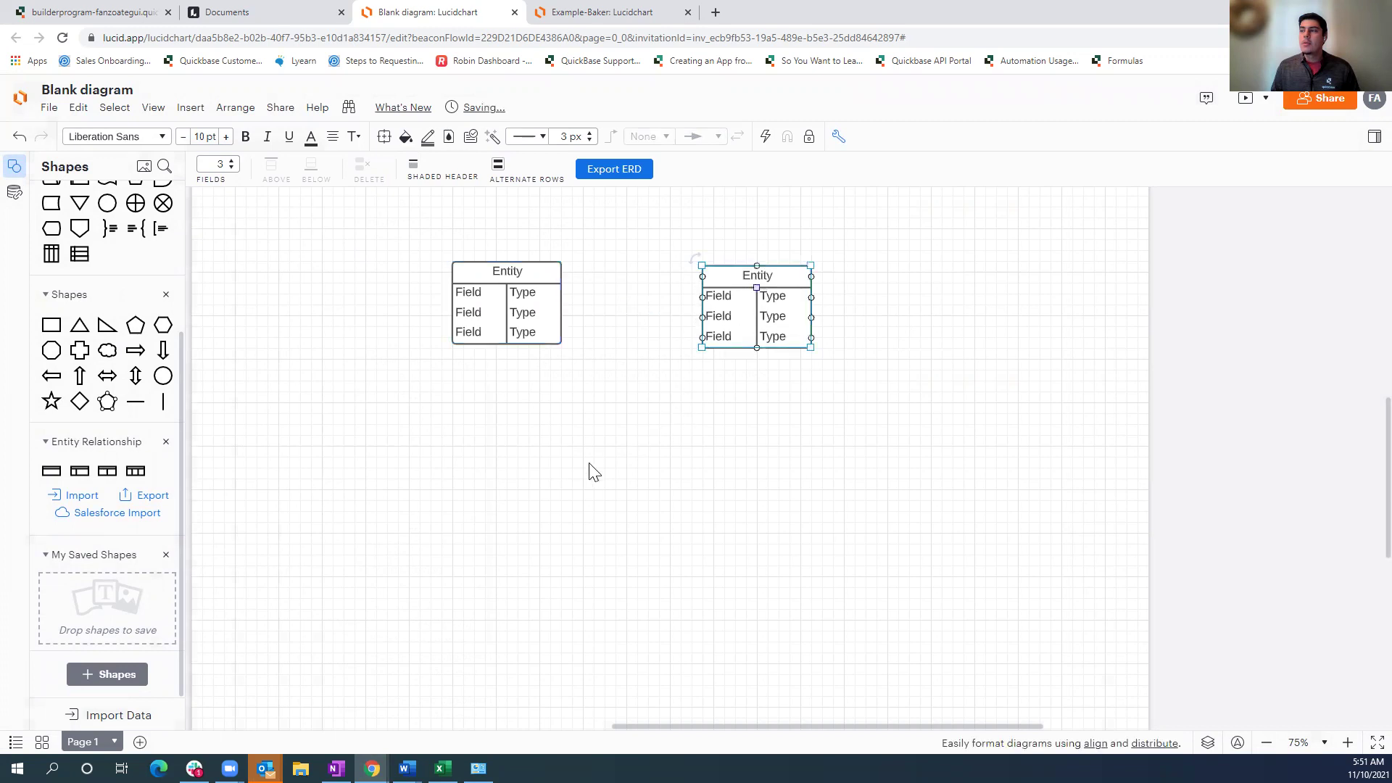
Step: Title the first table Customer with a Name field of type Text, then nudge the second table up
double_click(522, 273)
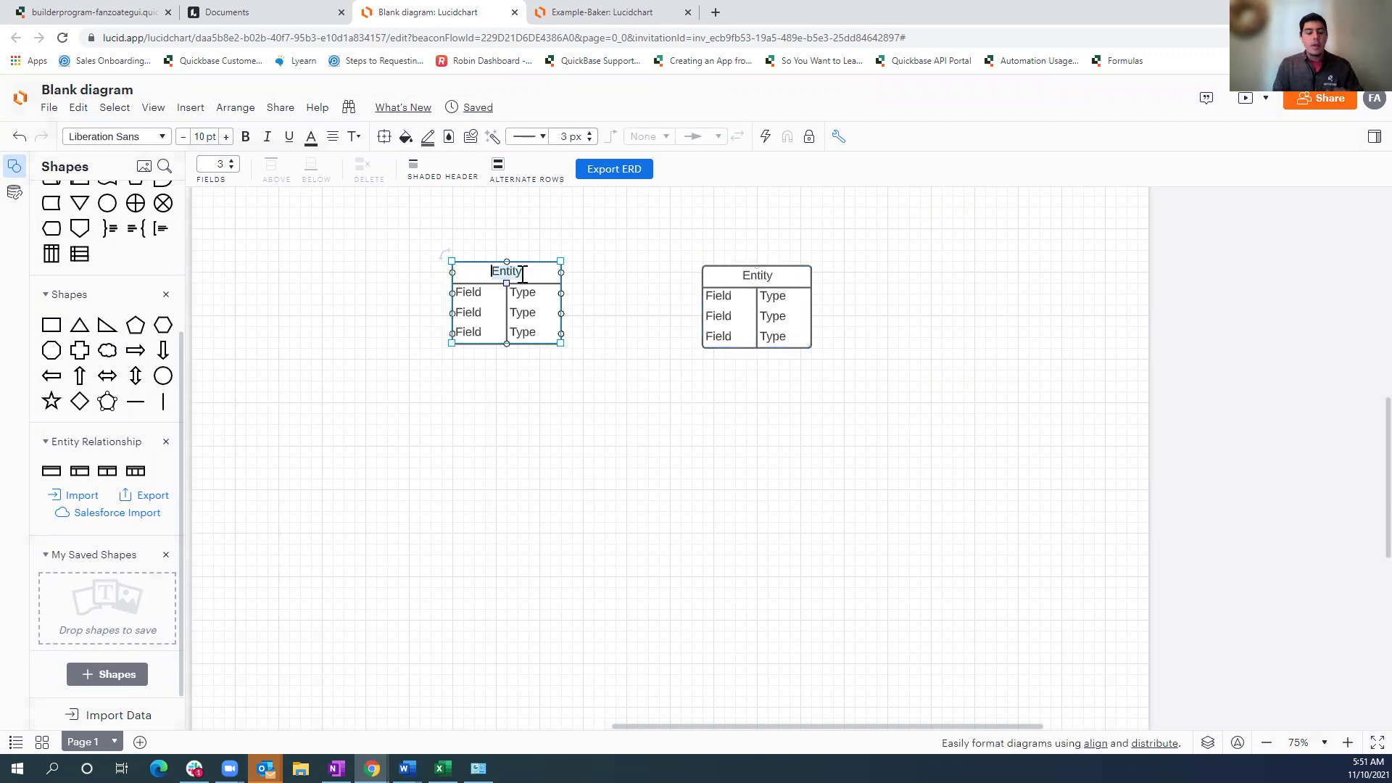
text(Customer)
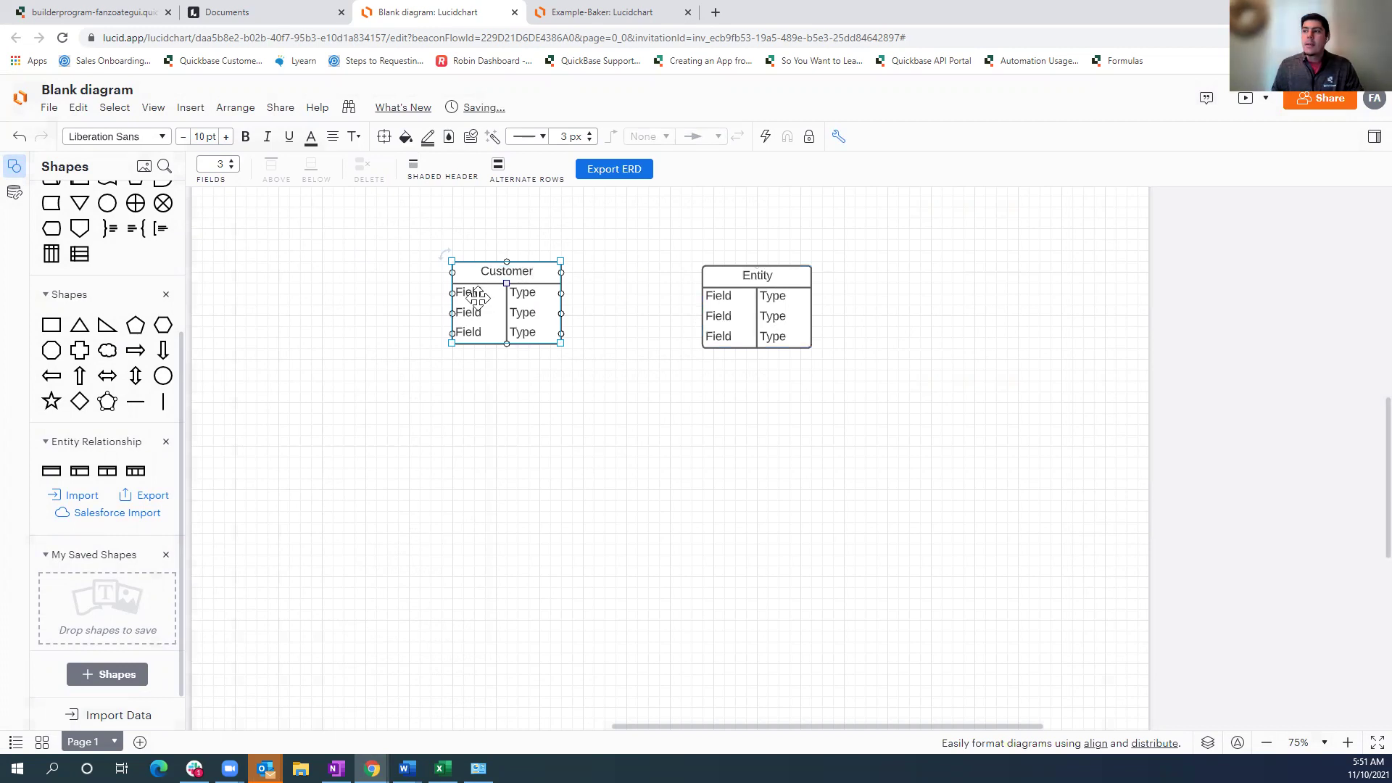
click(480, 298)
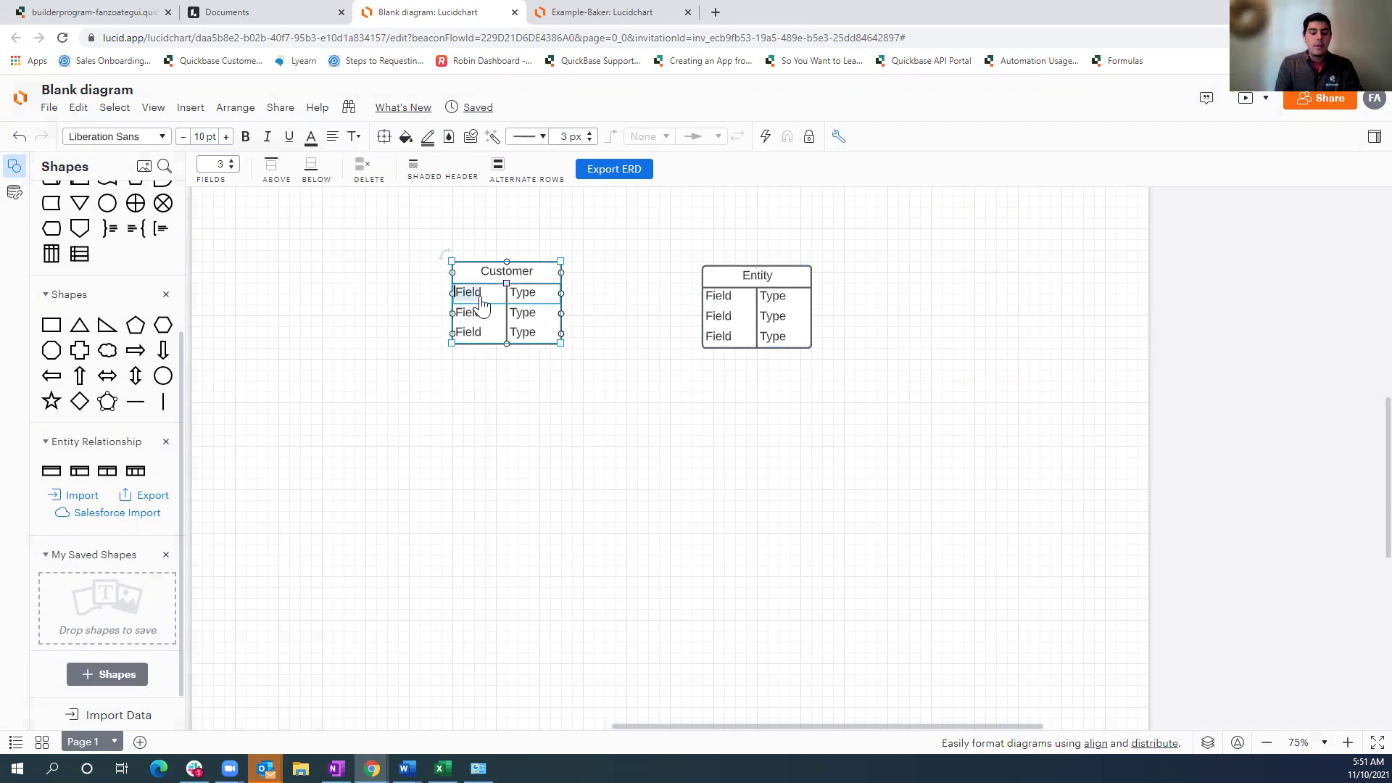
text(Name)
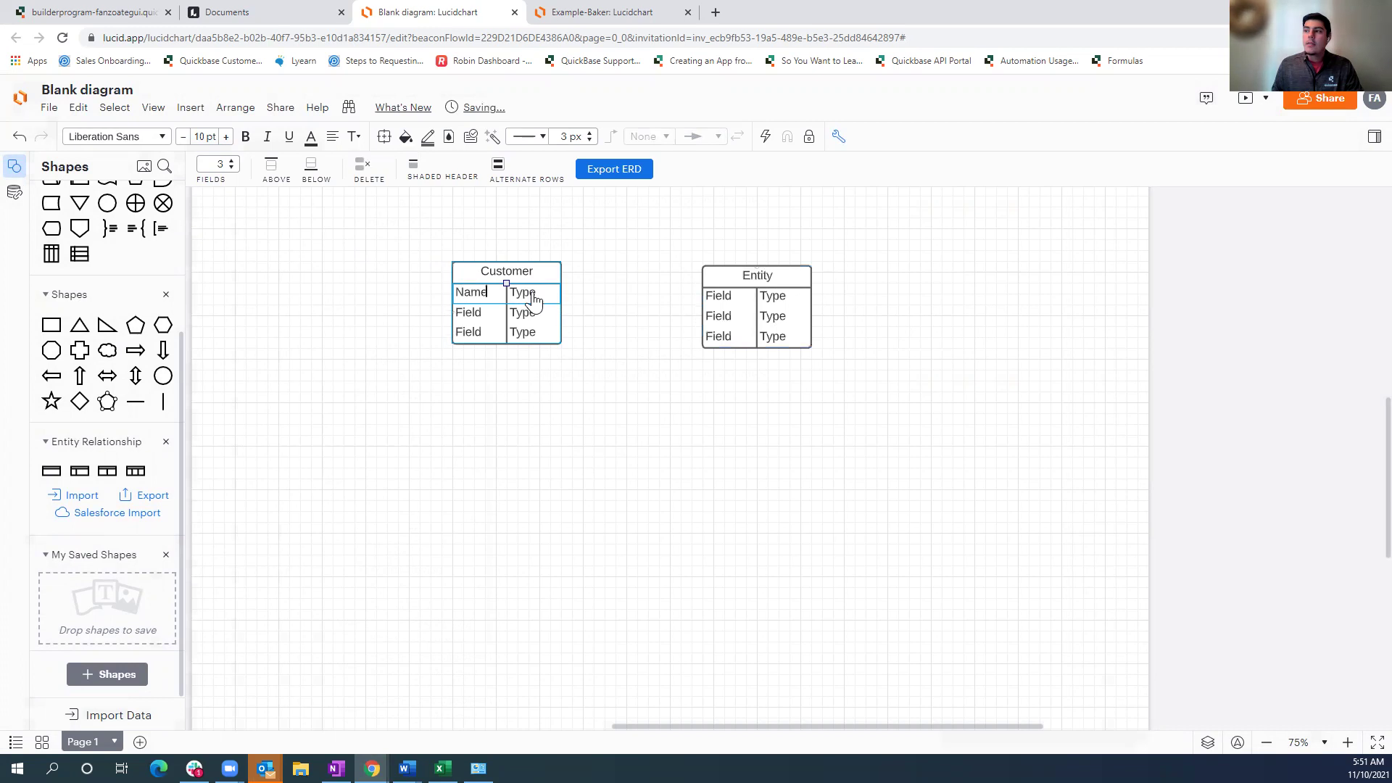
click(531, 293)
text(Text)
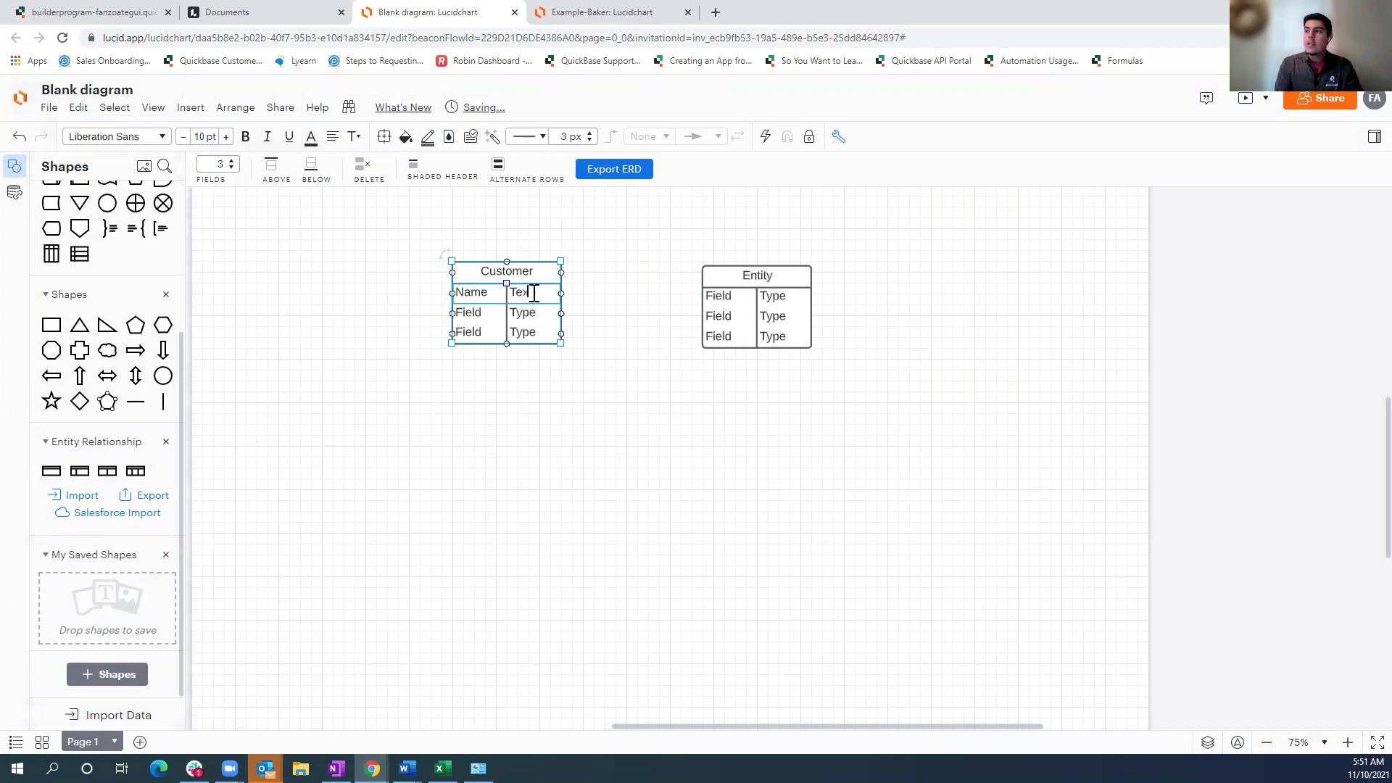
click(618, 420)
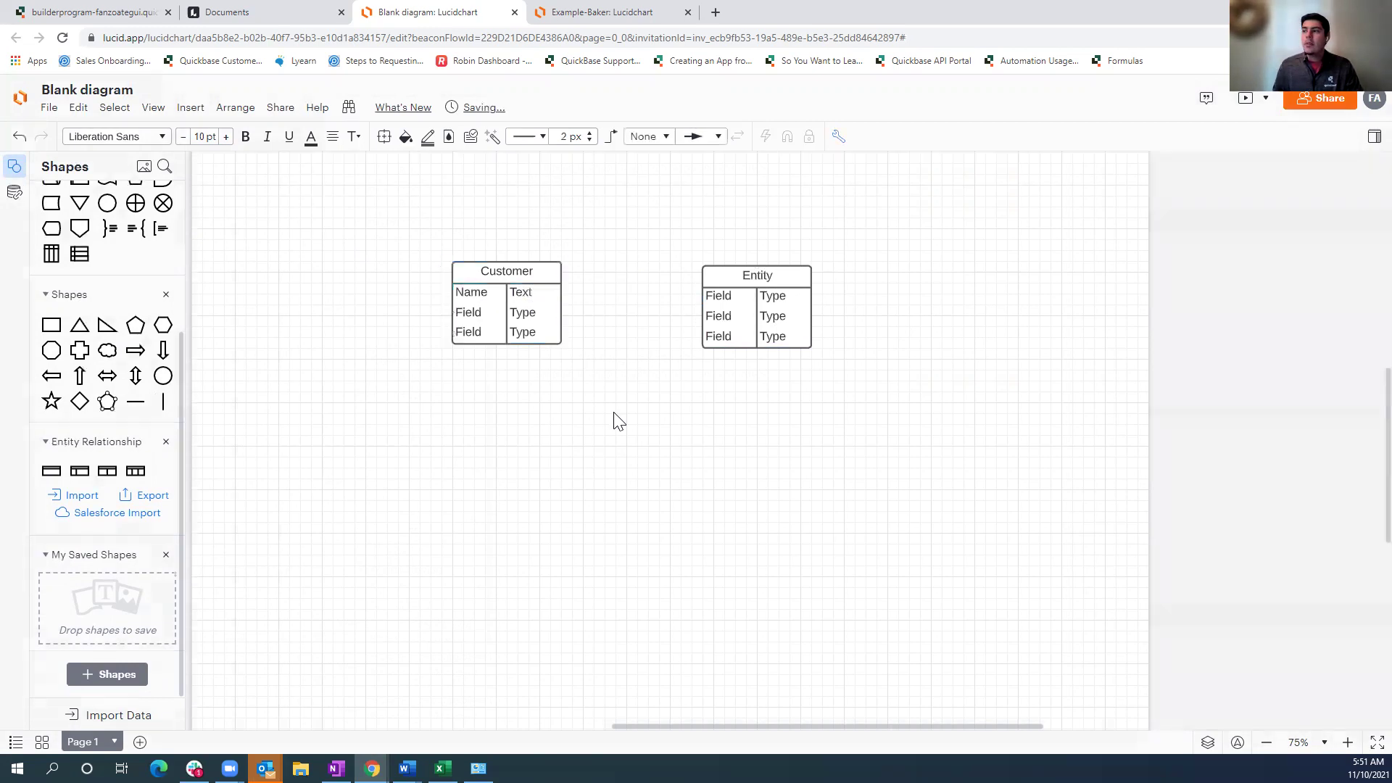
click(754, 267)
drag(753, 265, 749, 254)
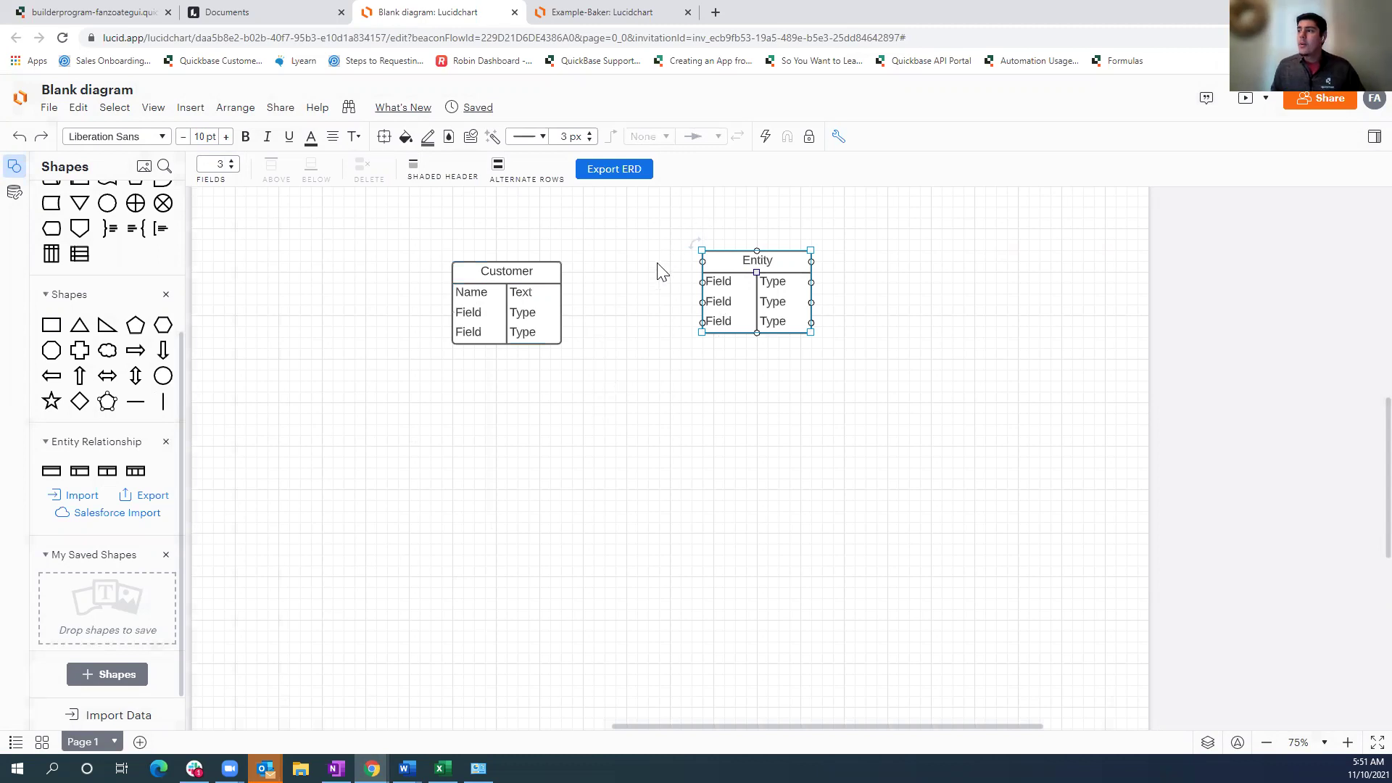
Step: Draw a crow's-foot one-to-many relationship line from Customer's Name row to the second table
click(664, 424)
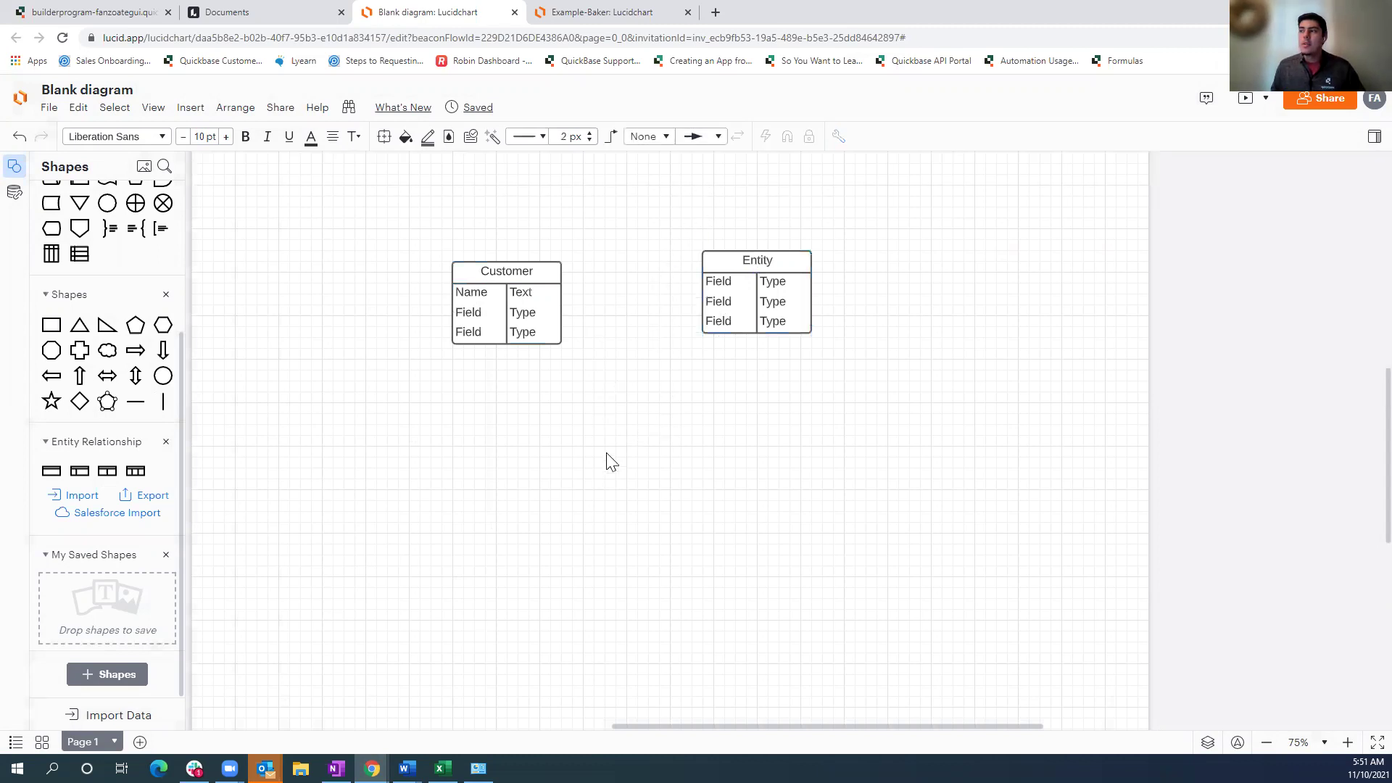
click(717, 138)
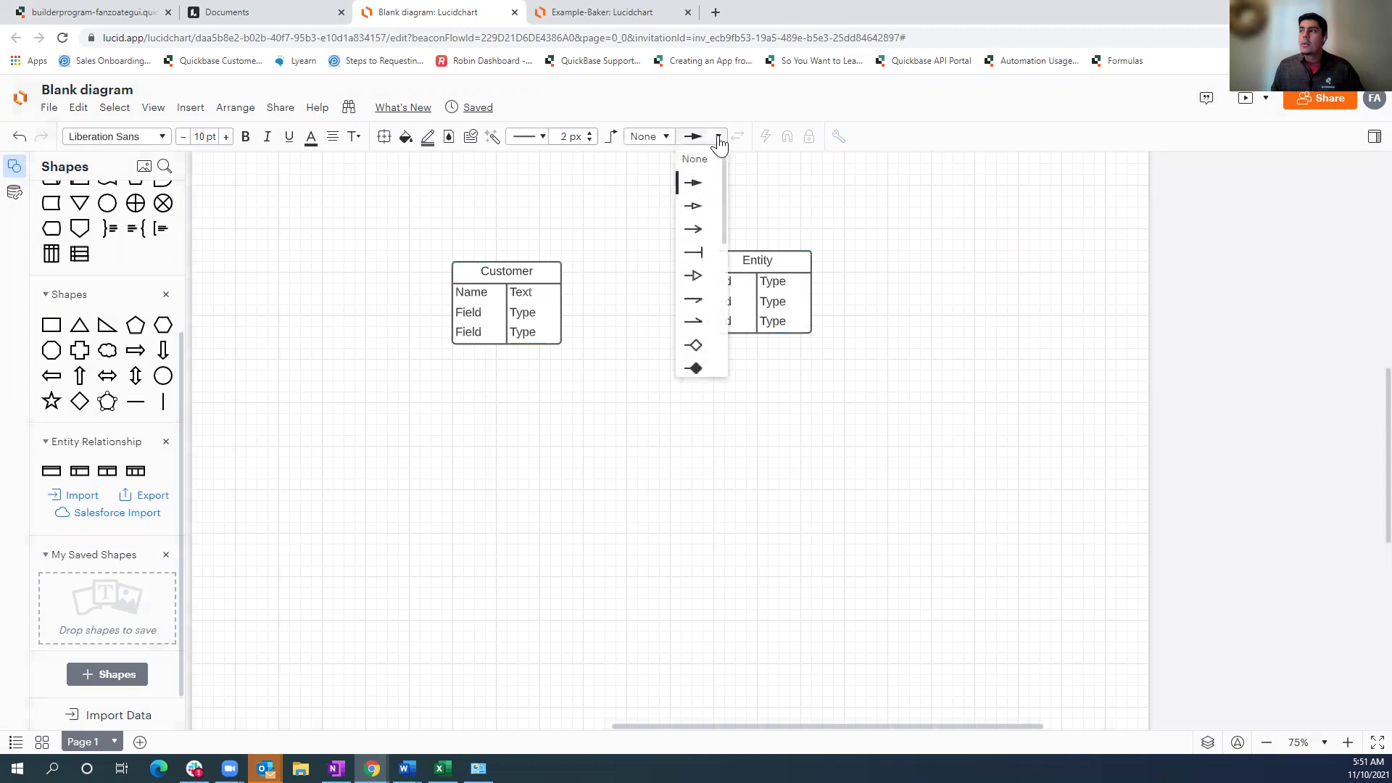
scroll(713, 250, down, 2)
scroll(713, 250, down, 3)
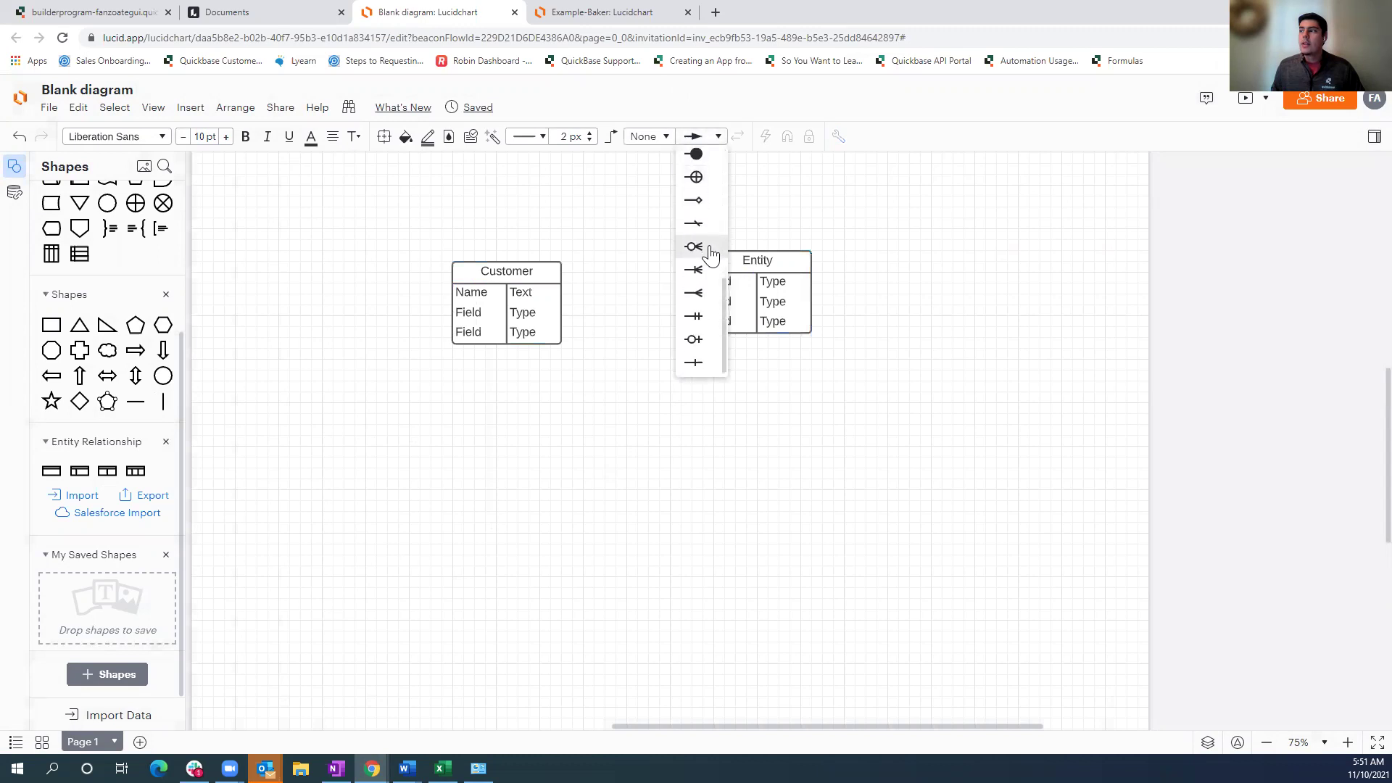
click(696, 294)
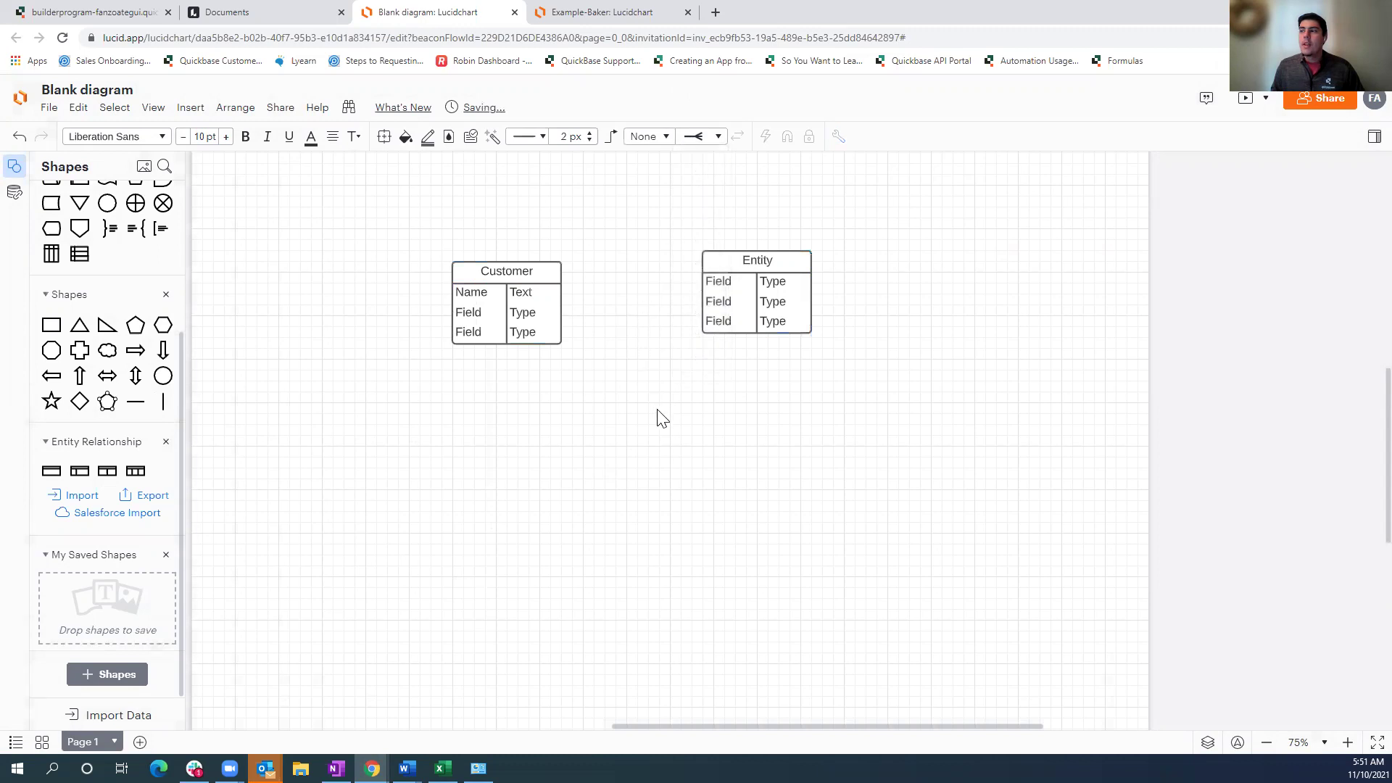
mouse_move(563, 327)
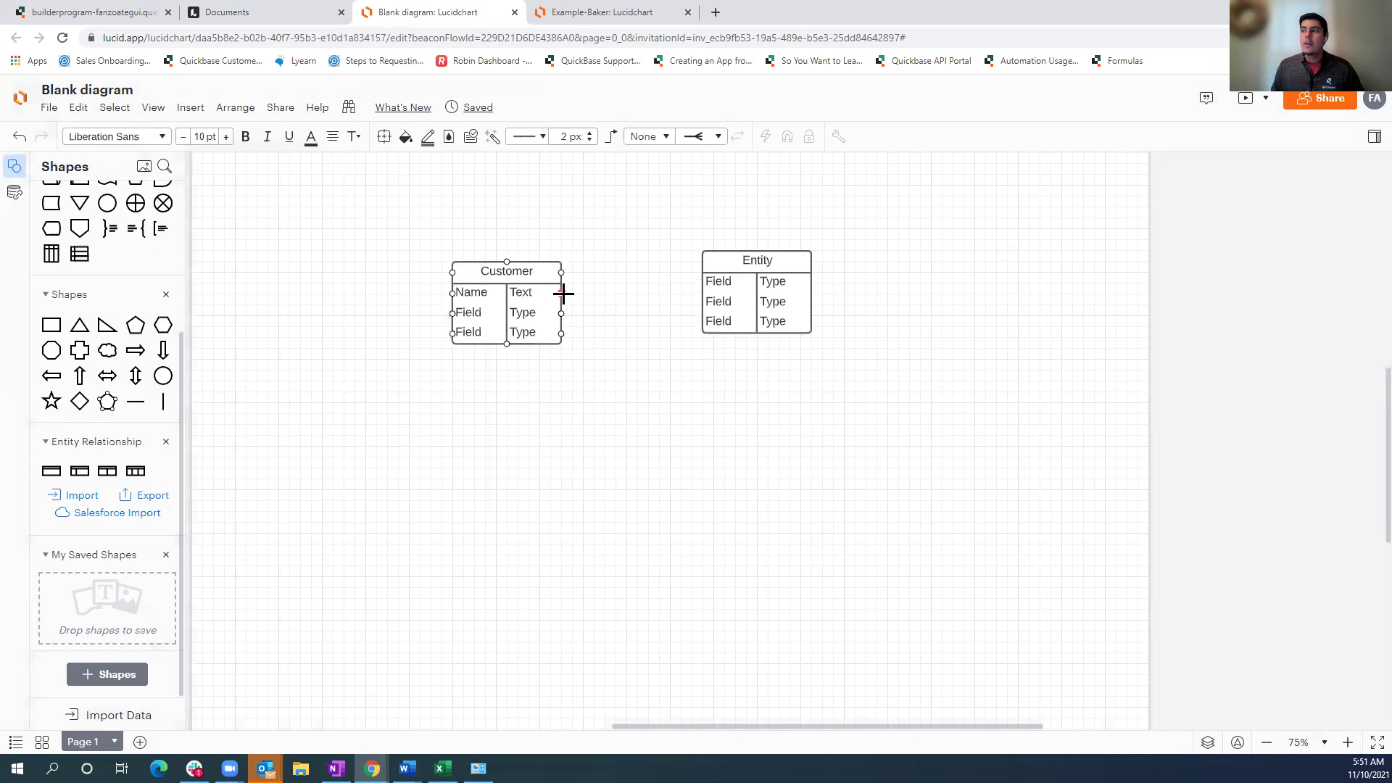
drag(564, 293, 702, 294)
click(634, 557)
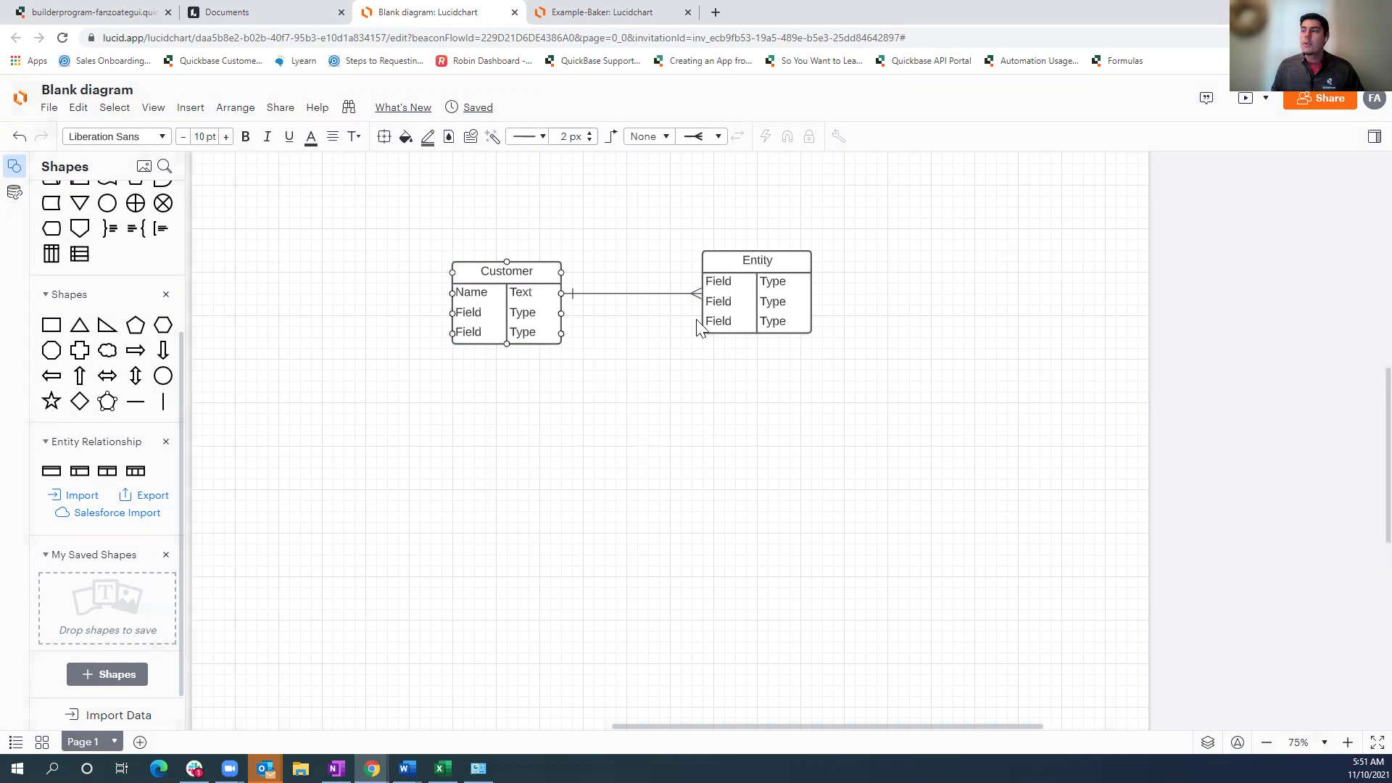
Step: Rename the second entity table to Orders
click(756, 259)
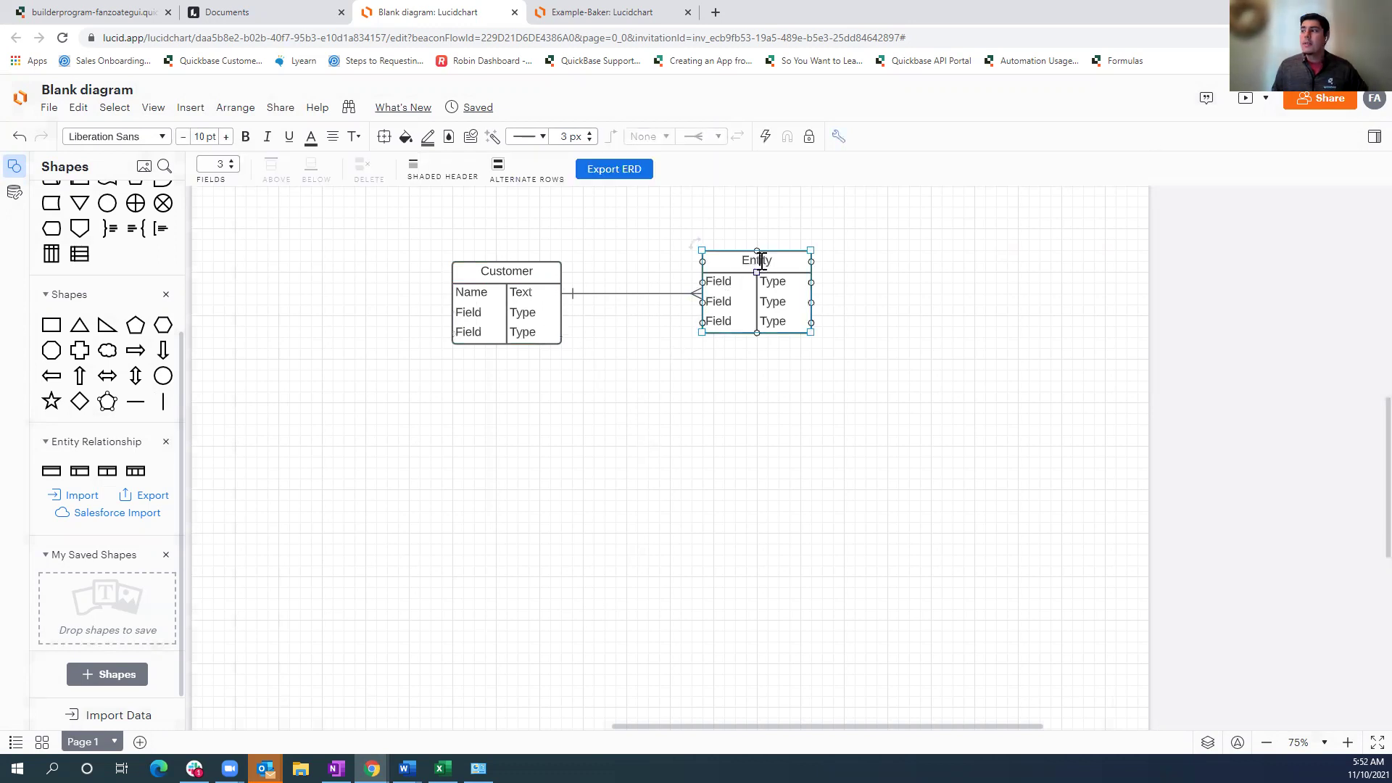
double_click(779, 261)
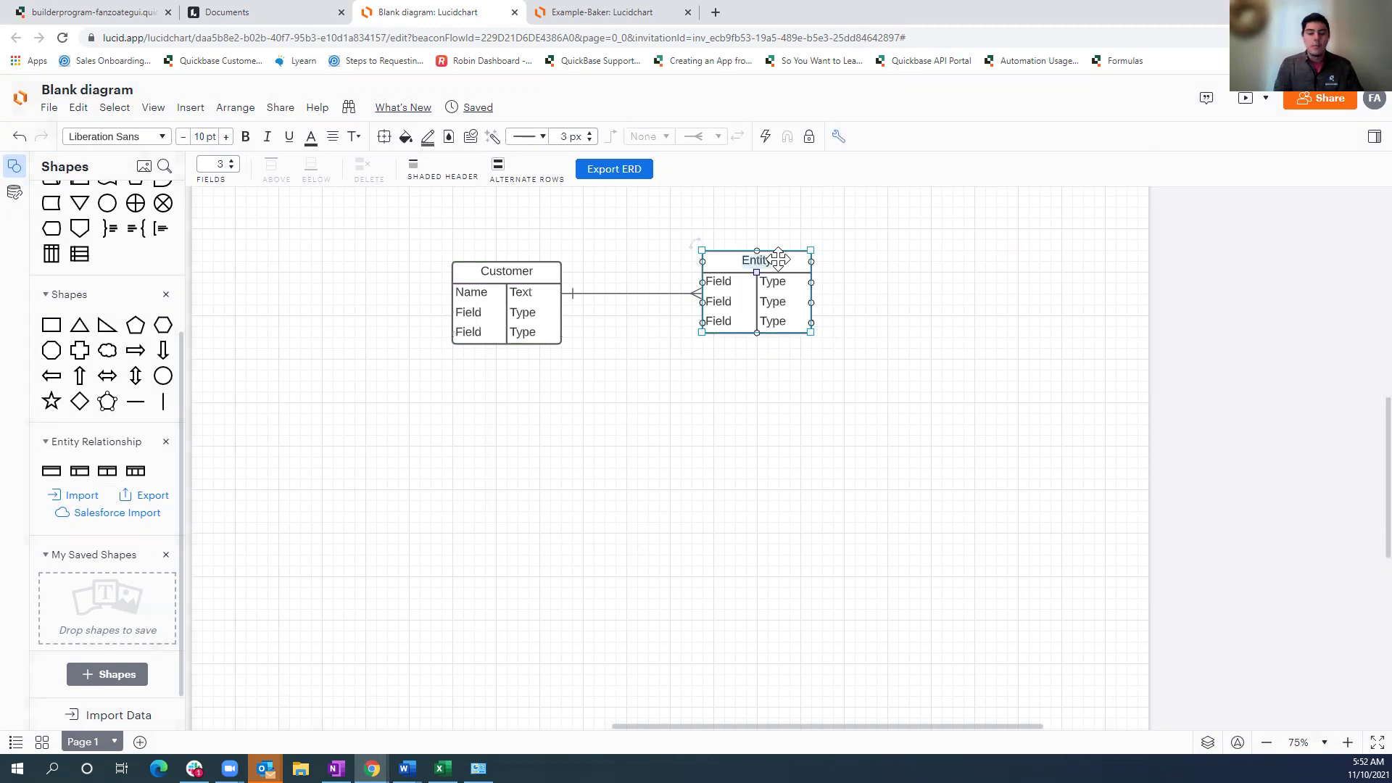
text(Crders)
click(751, 392)
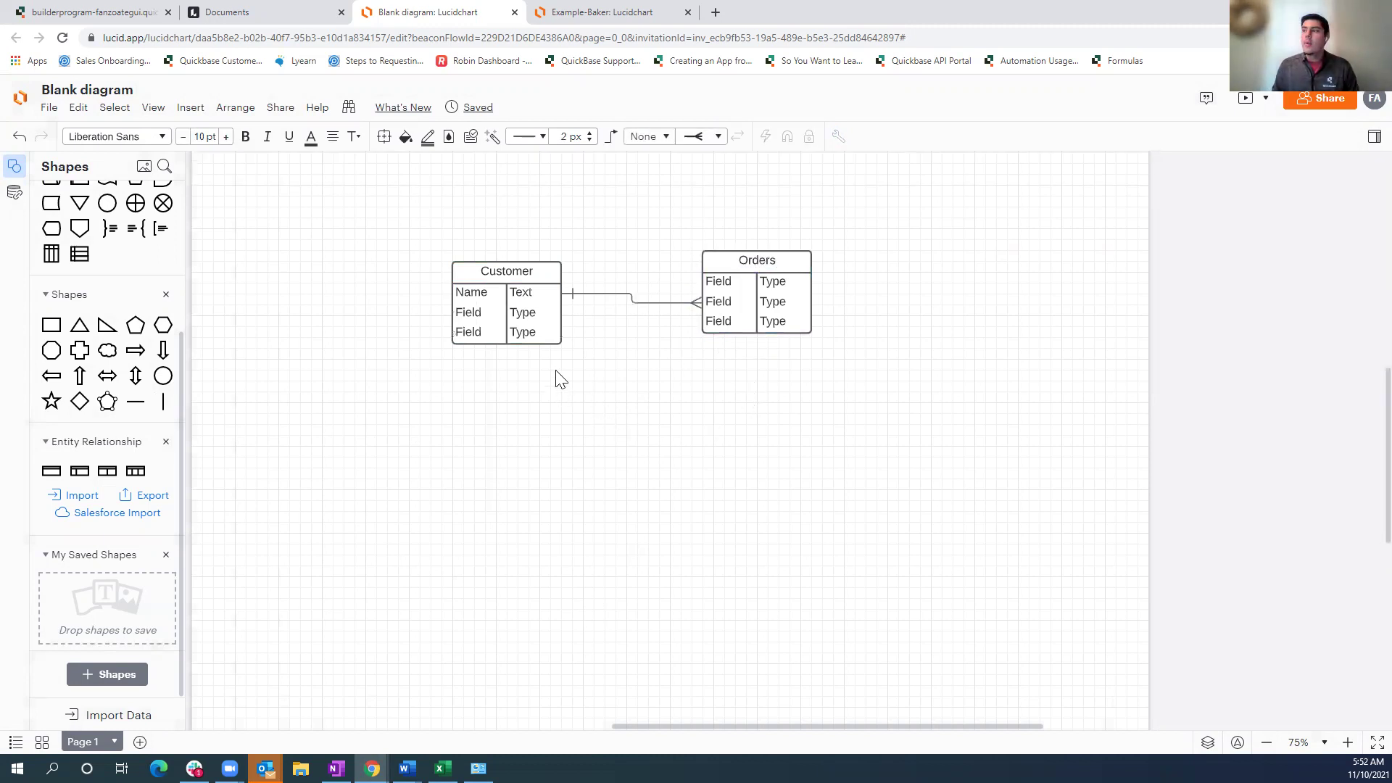
mouse_move(569, 334)
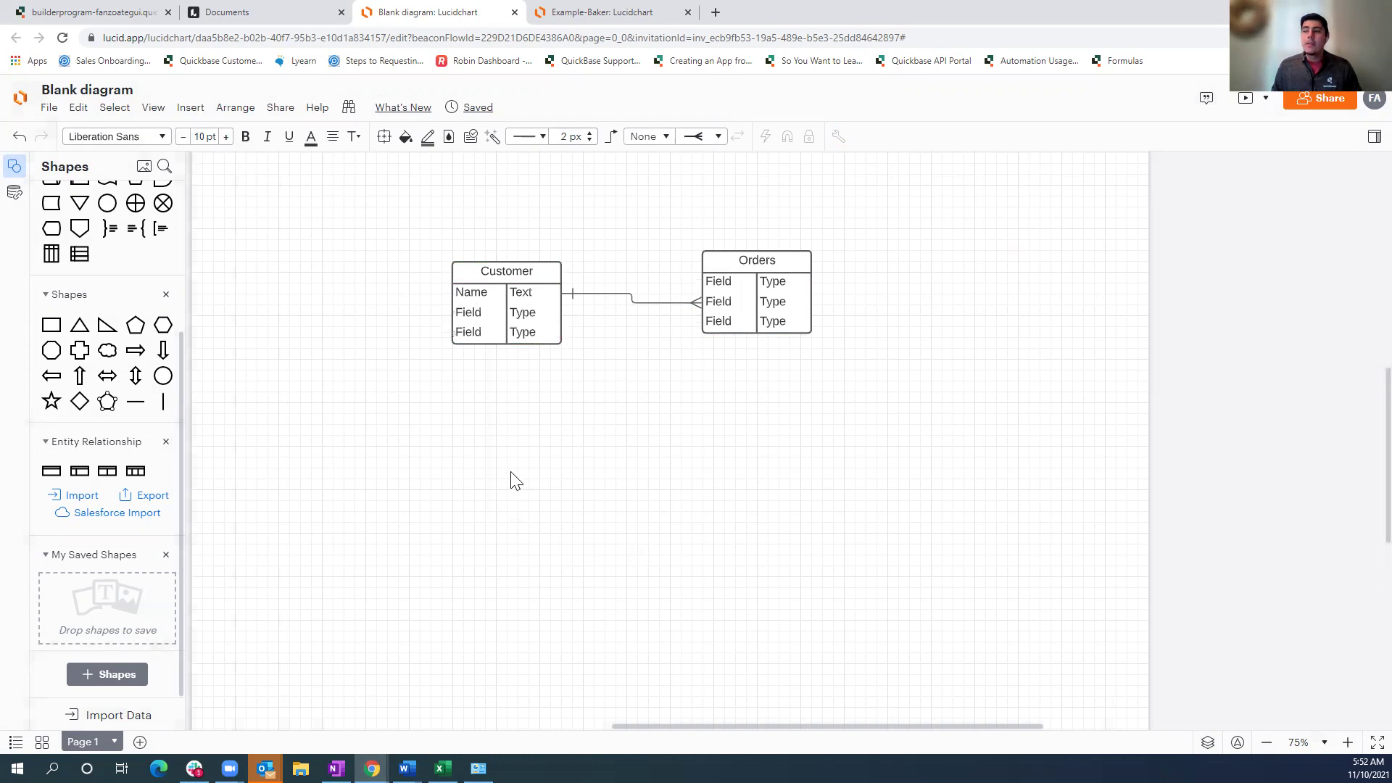
Step: Switch to the Example-Baker diagram and select its Products, Customers and Orders tables
click(570, 22)
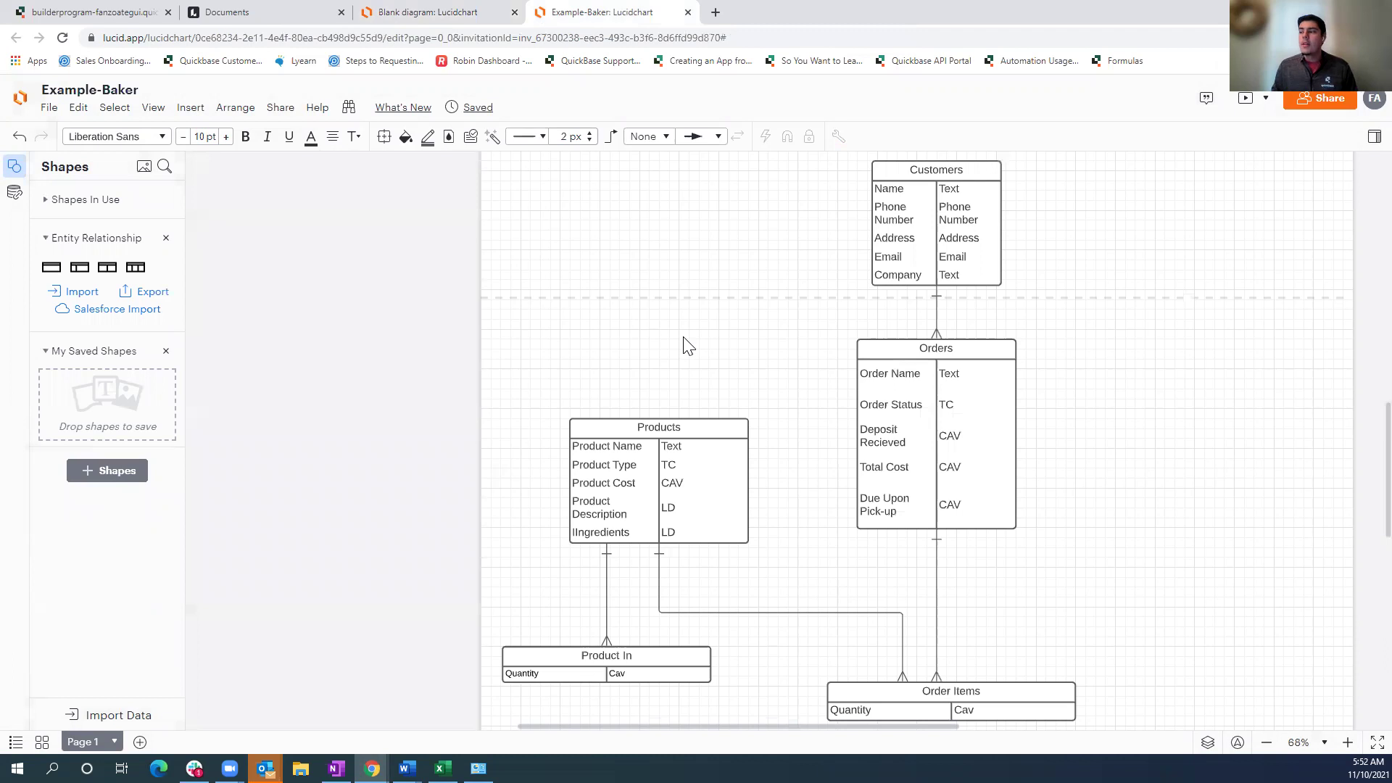
scroll(731, 378, down, 2)
click(739, 374)
scroll(740, 376, up, 1)
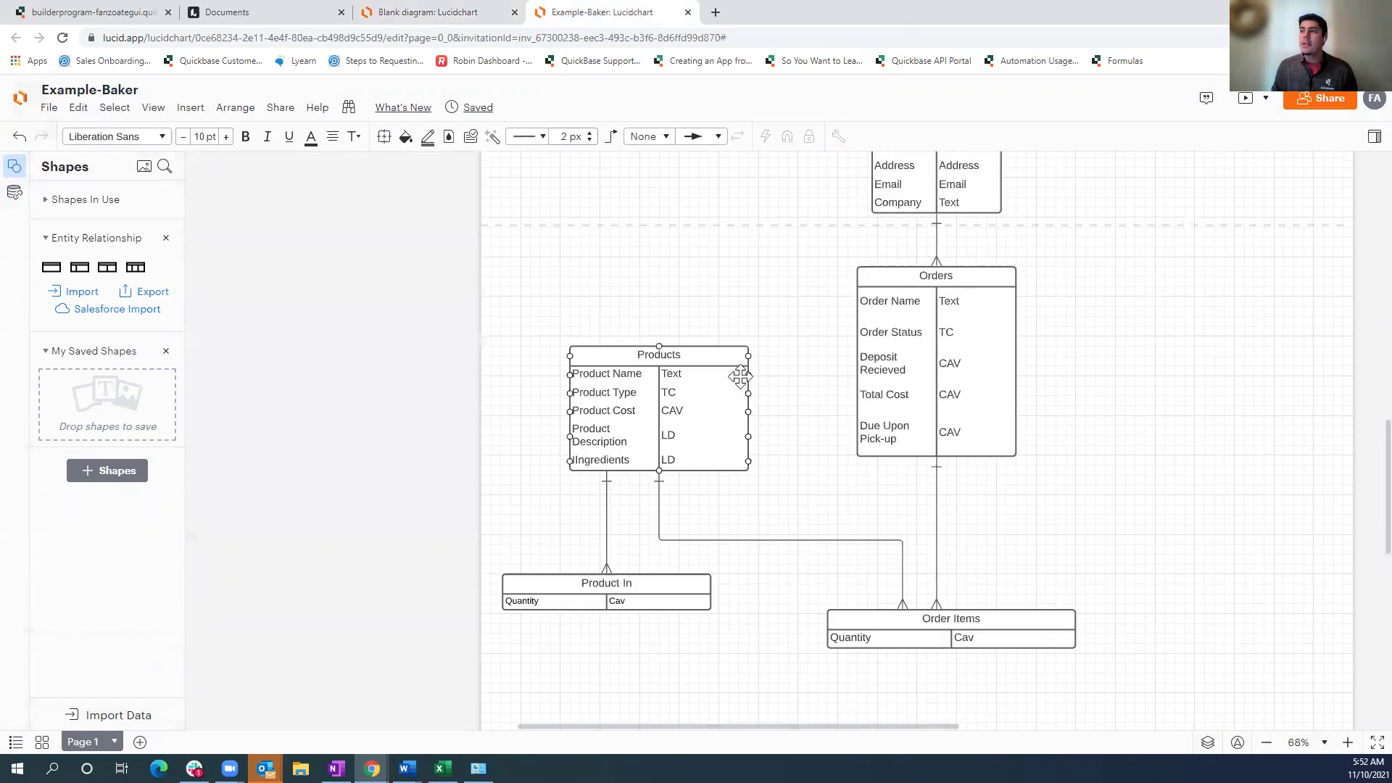
scroll(942, 308, up, 2)
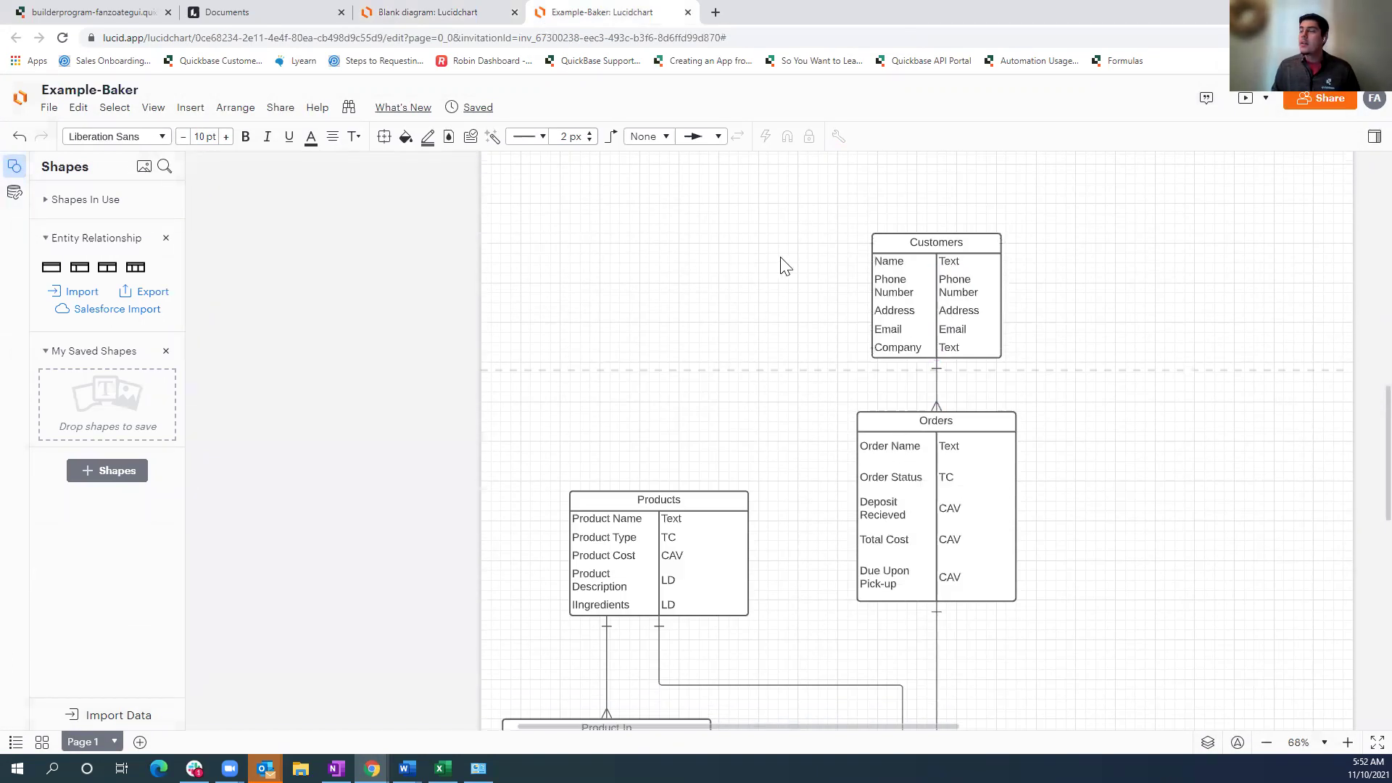
click(868, 246)
scroll(899, 264, down, 1)
click(922, 355)
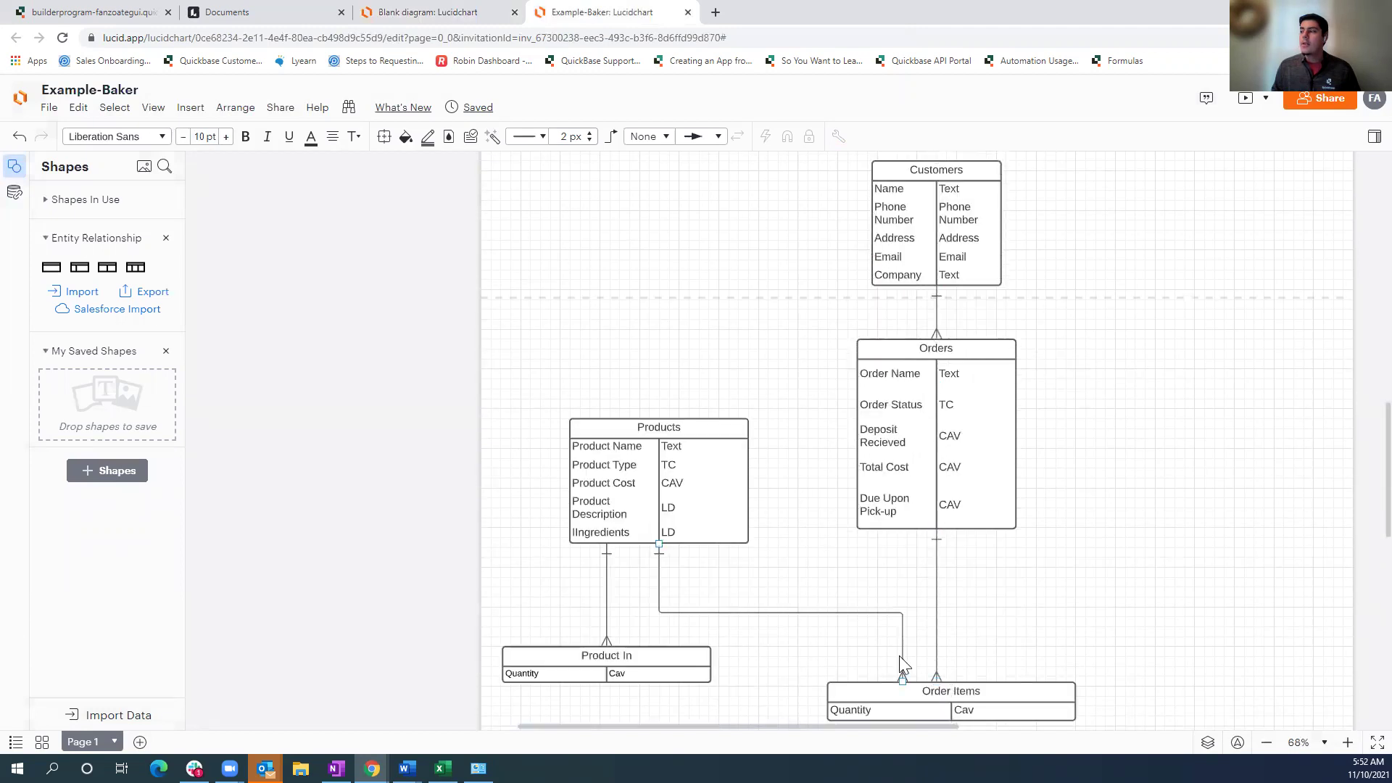
Step: Select and deselect the Products table to inspect it
click(662, 443)
click(643, 587)
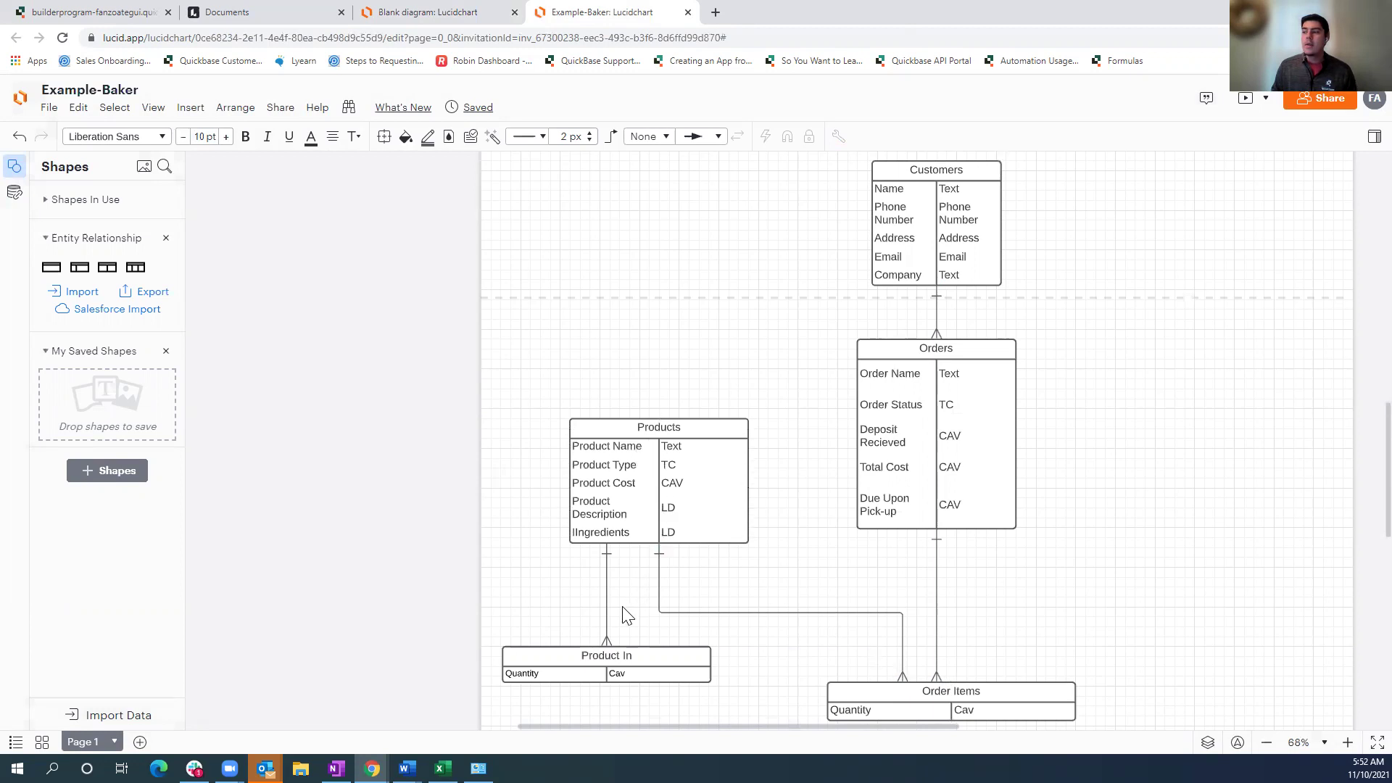
click(604, 468)
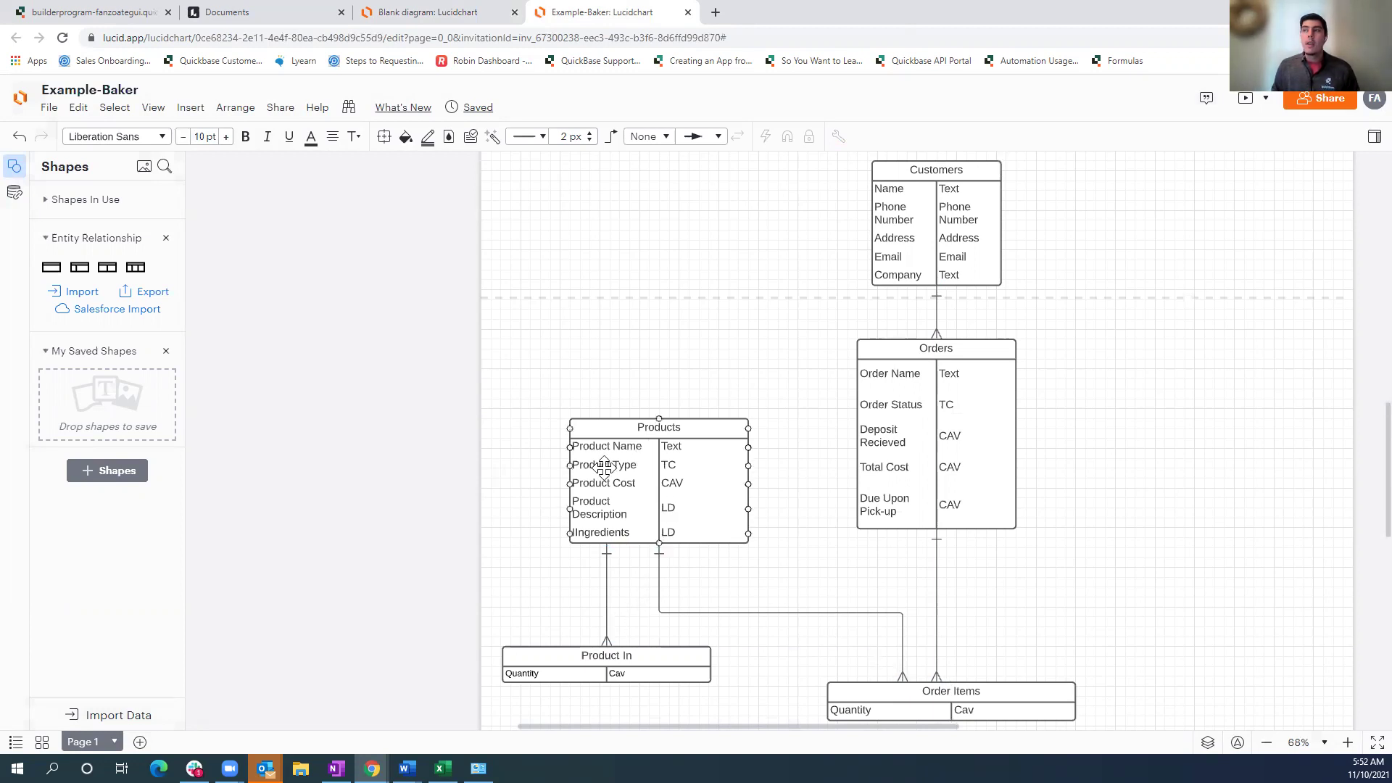
scroll(604, 468, up, 1)
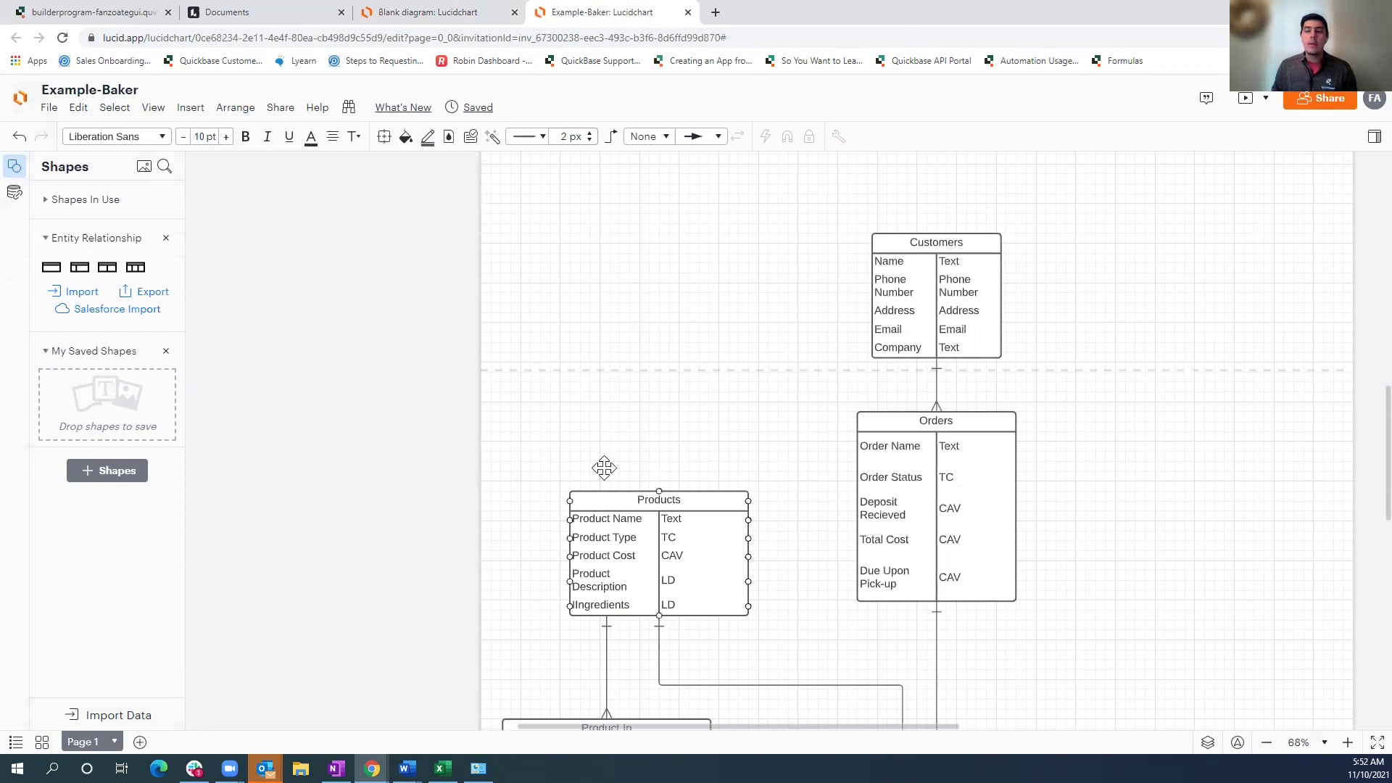
click(599, 468)
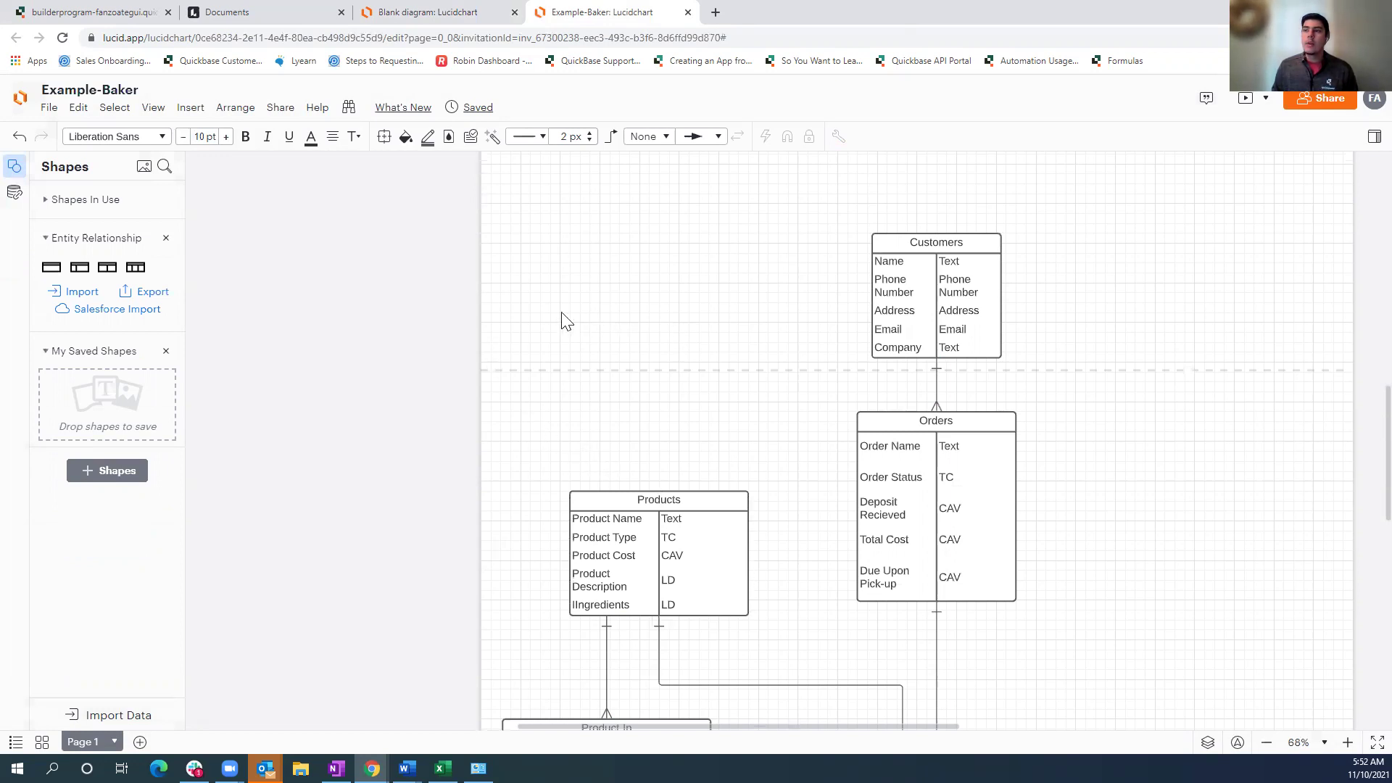
Step: Export the Example-Baker ERD in Quickbase format, then go to the Quickbase My Apps tab
click(152, 293)
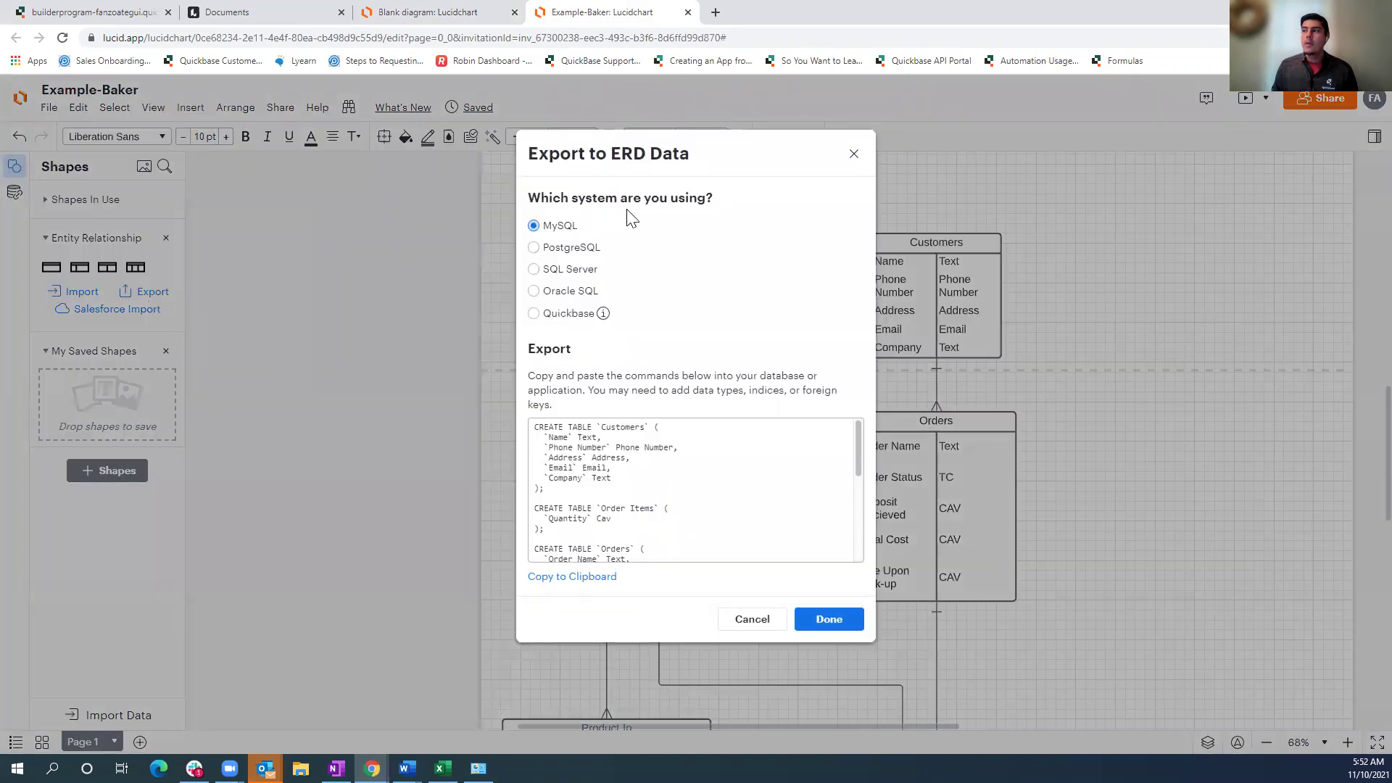
click(537, 318)
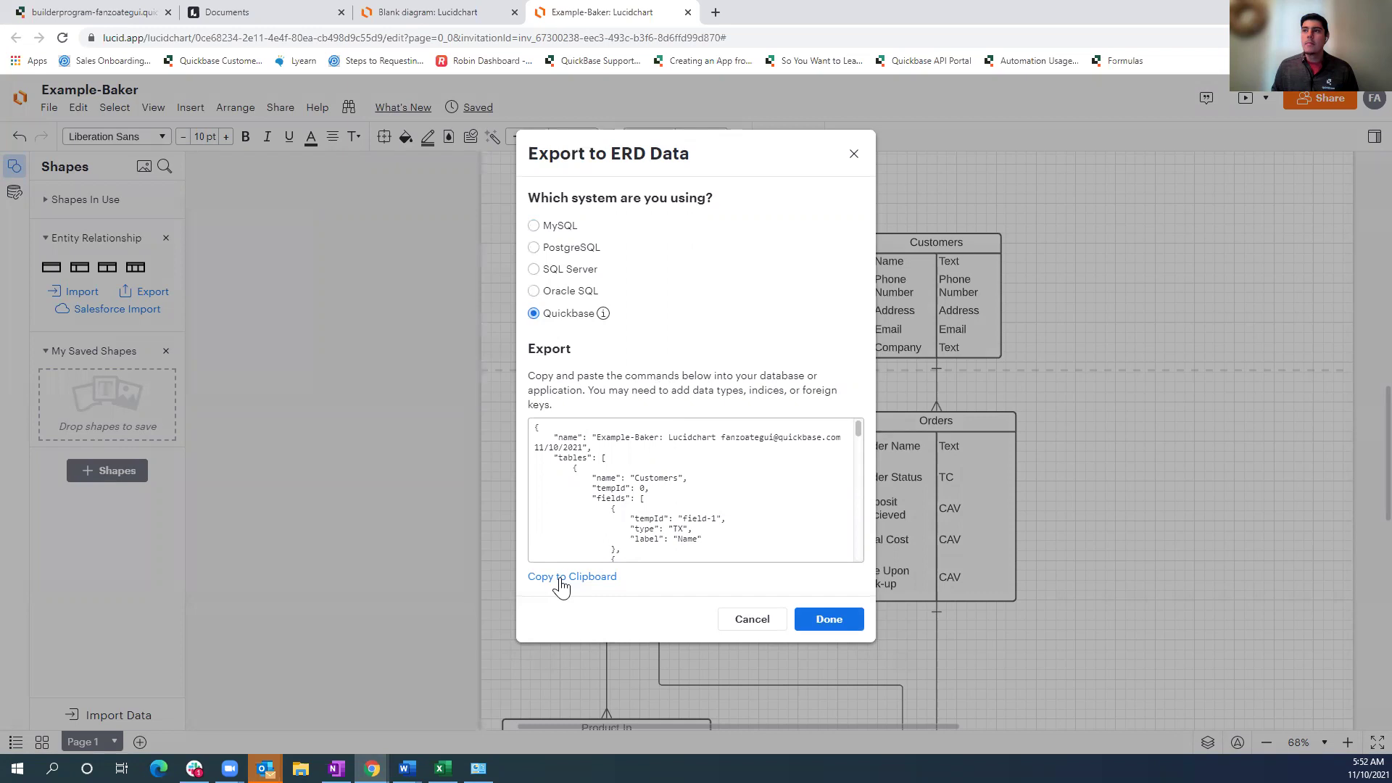
click(91, 14)
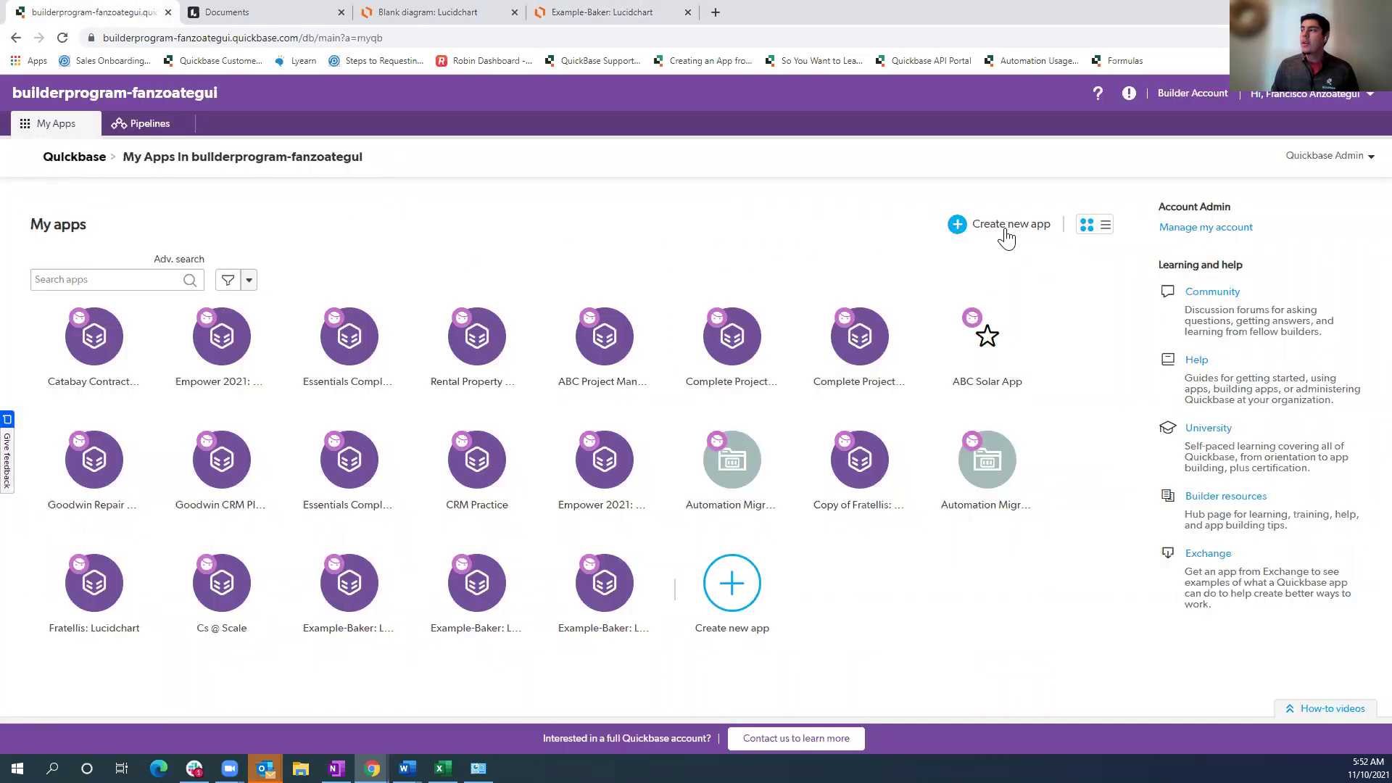
Step: Start a new app from Lucidchart, paste the exported bakery ERD JSON, and create the app
click(1007, 238)
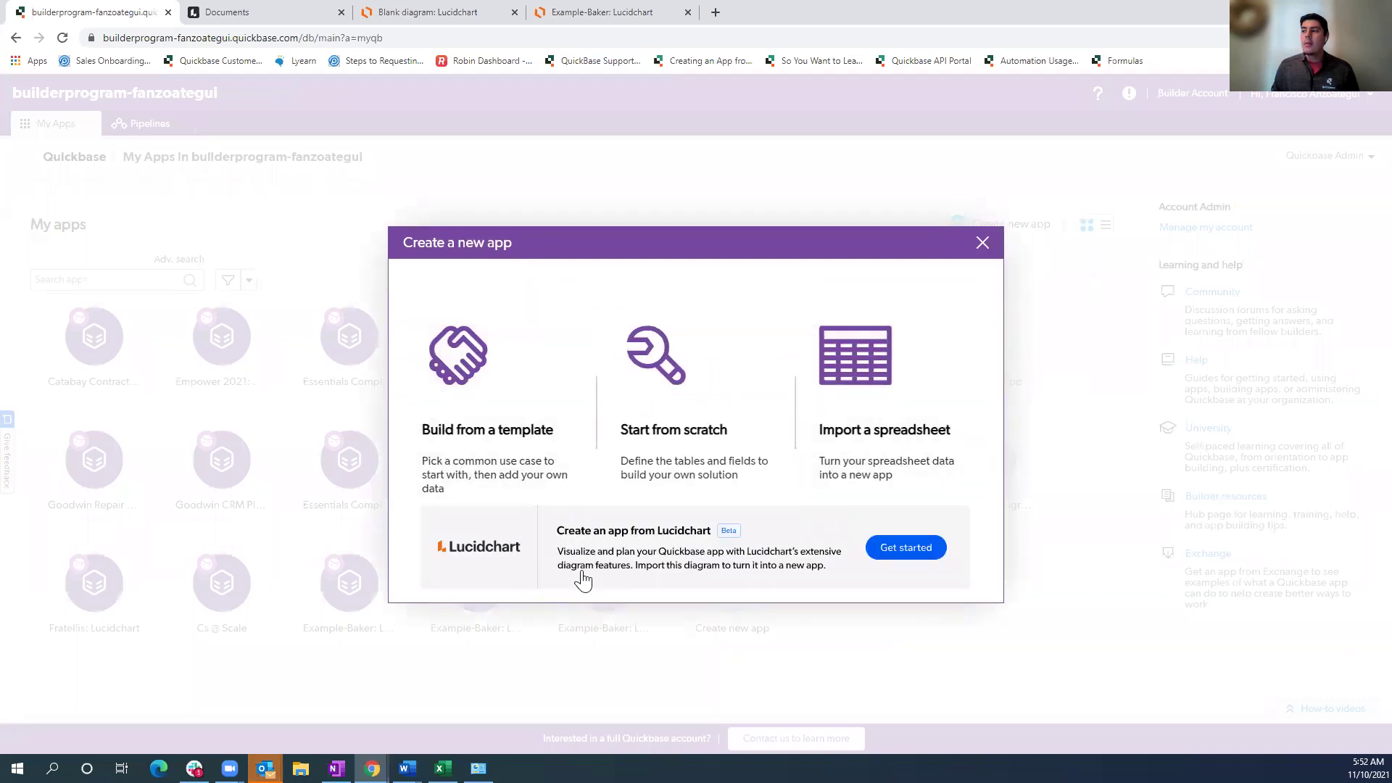
click(899, 551)
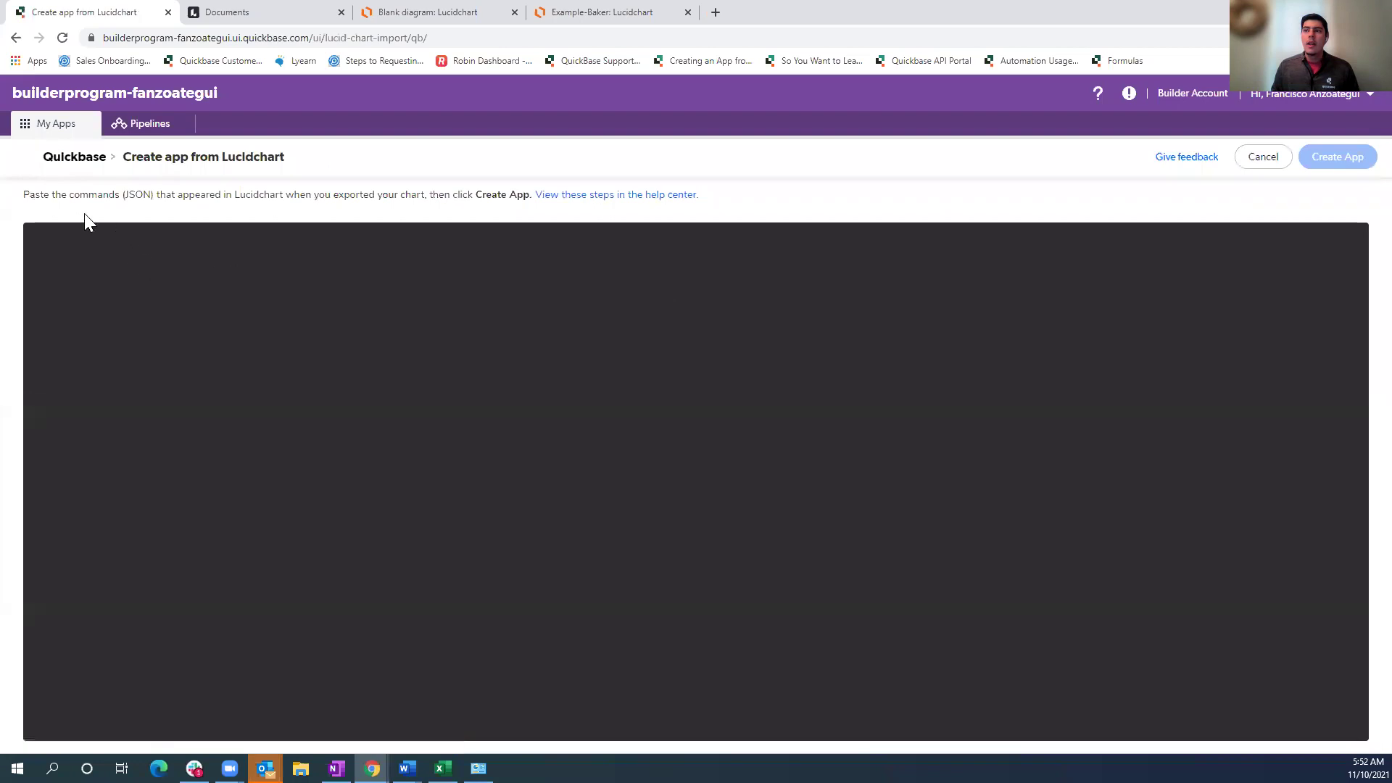
click(82, 257)
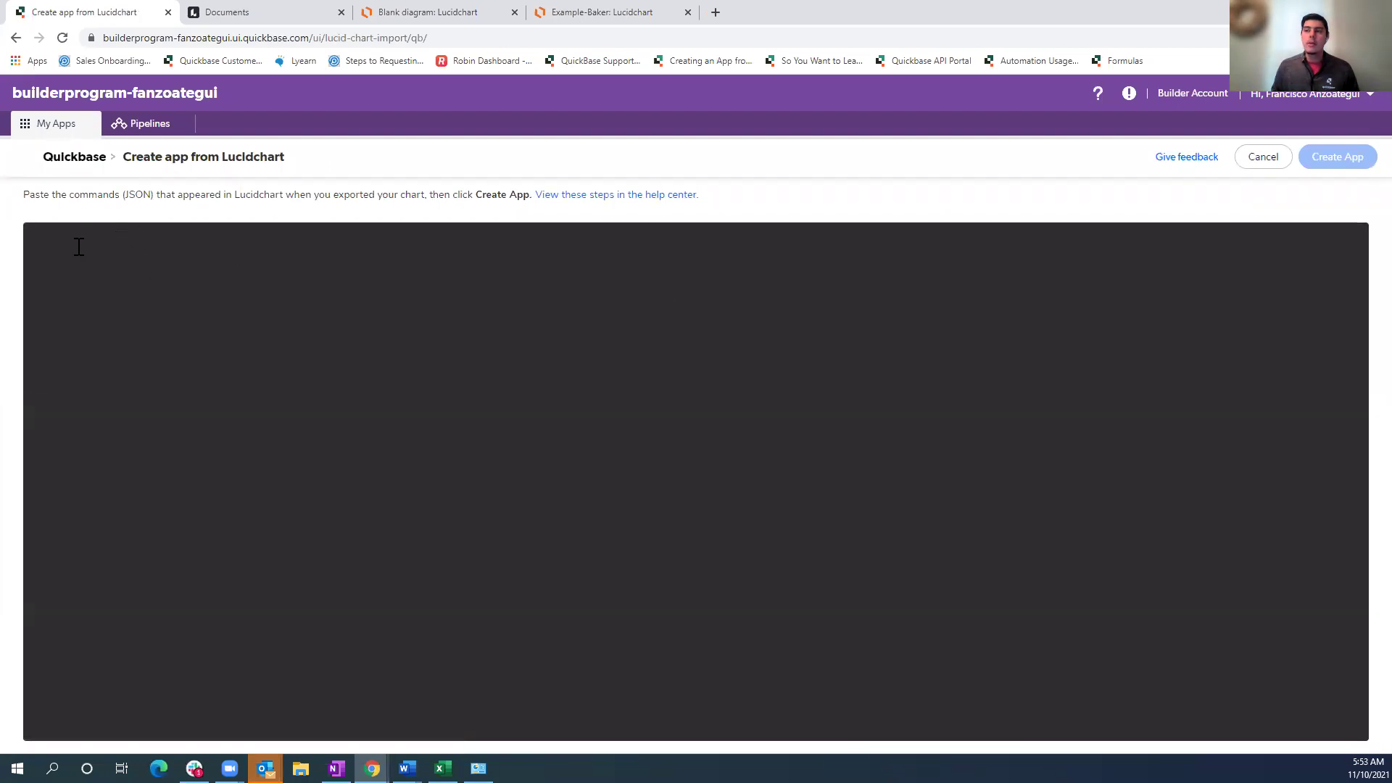
right_click(79, 246)
click(129, 357)
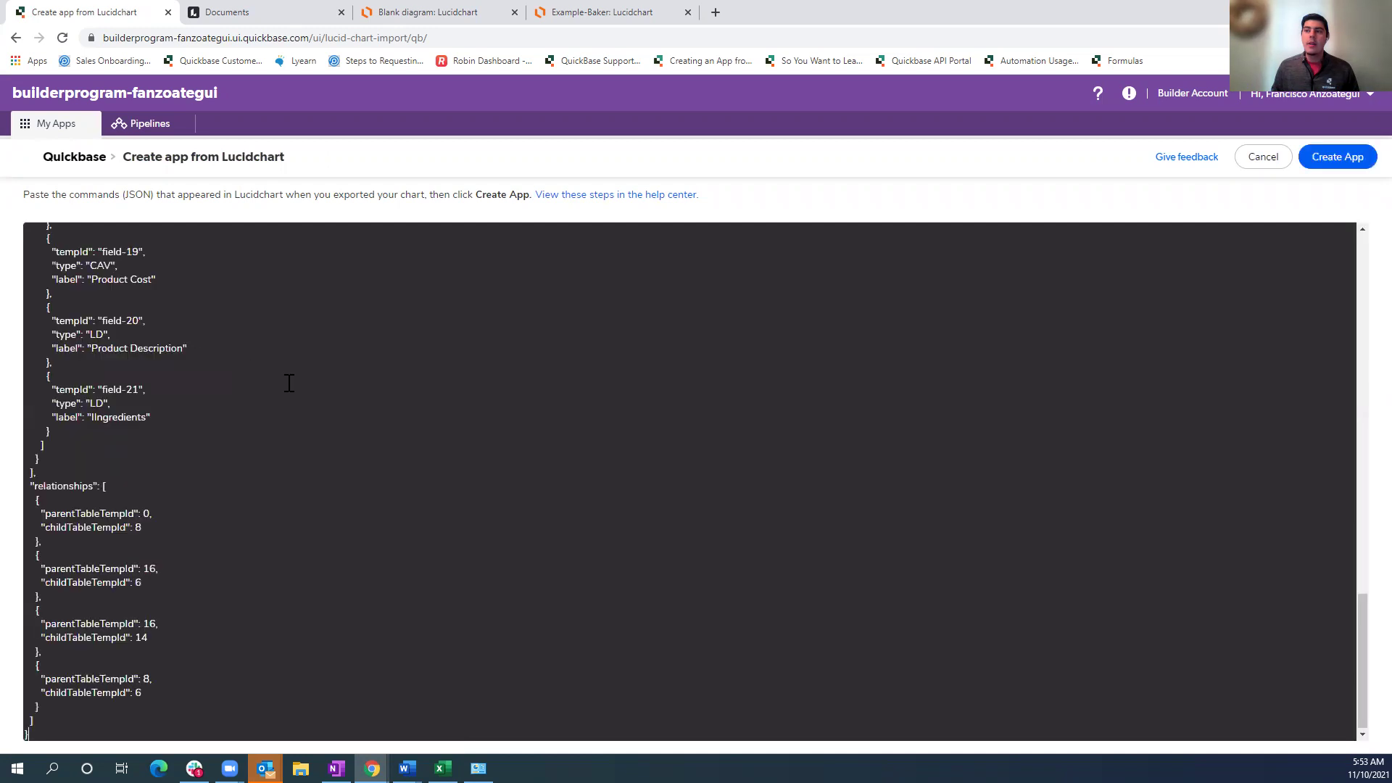
scroll(289, 383, up, 20)
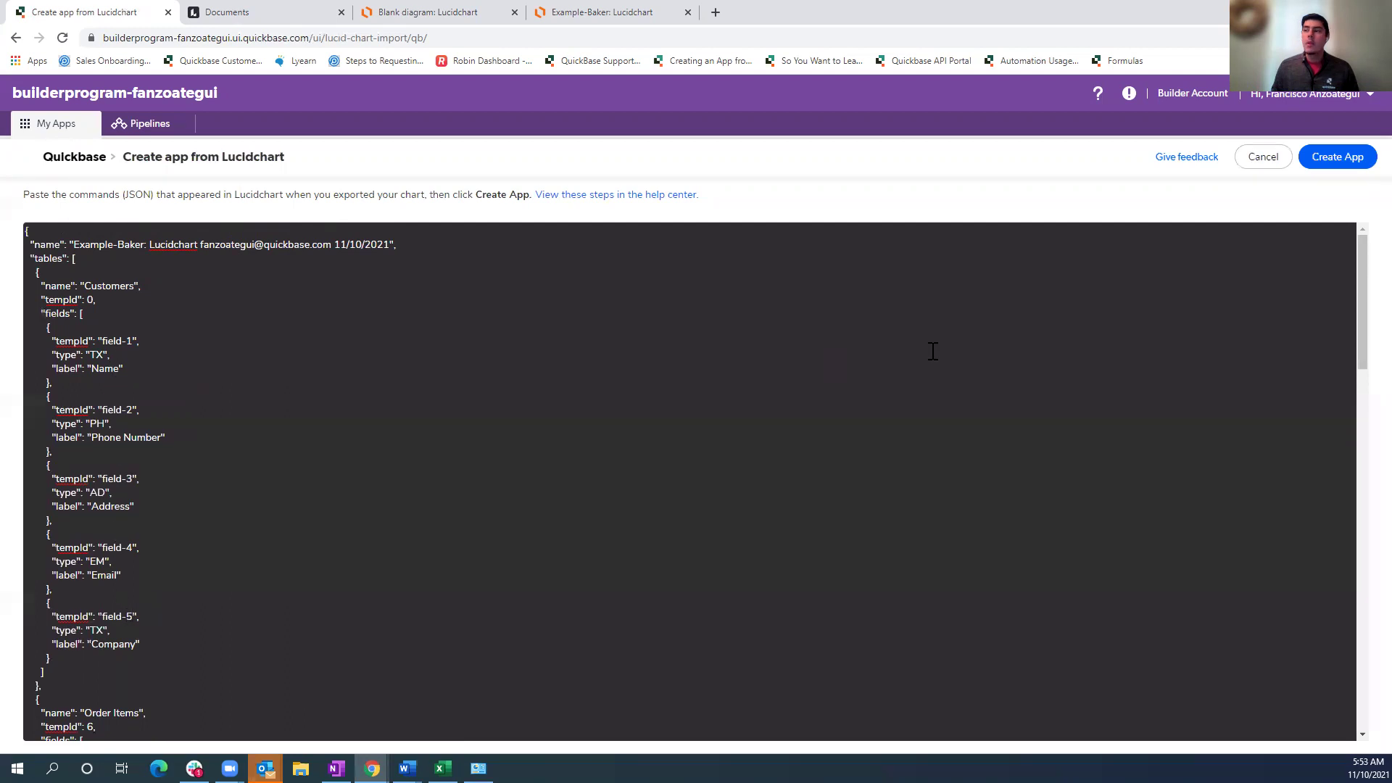
click(1335, 166)
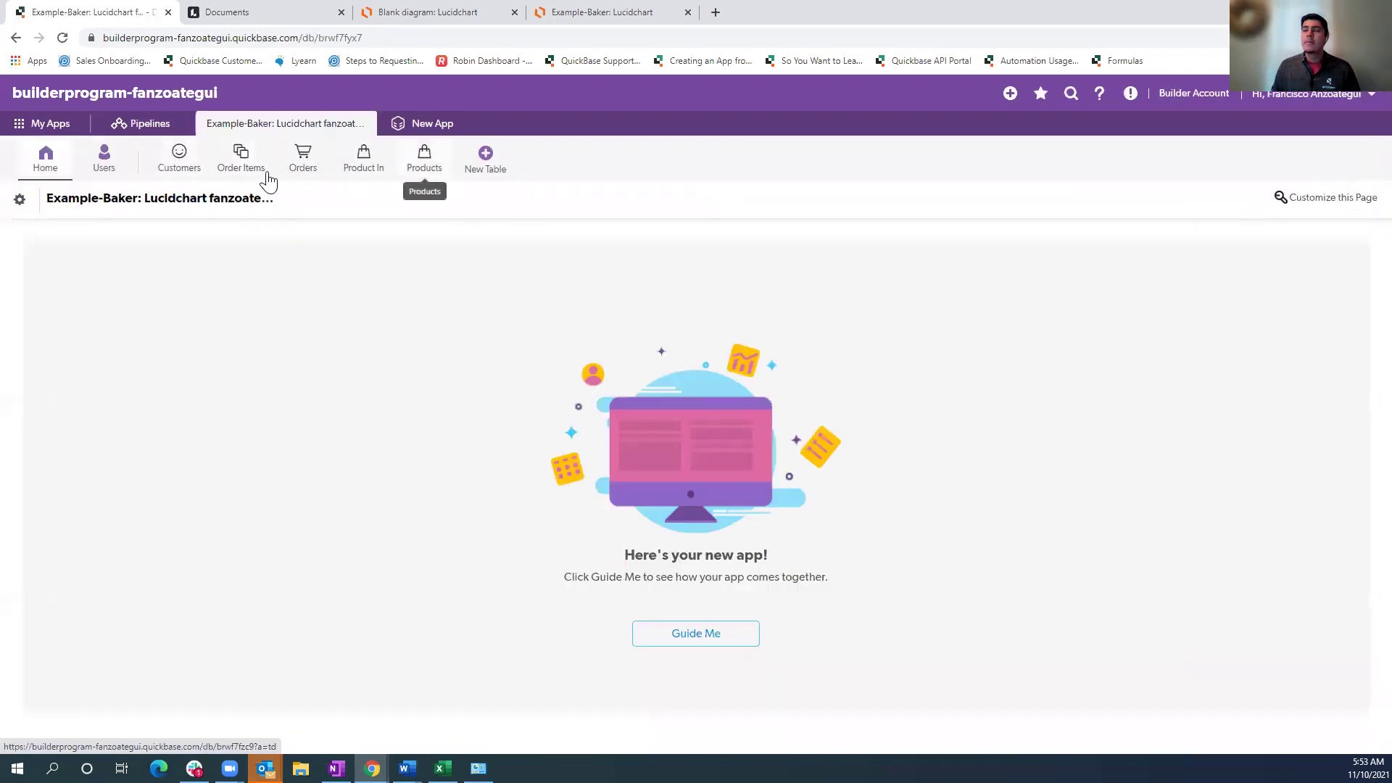
Step: Open the app's relationship diagram from the settings' App management options
click(20, 200)
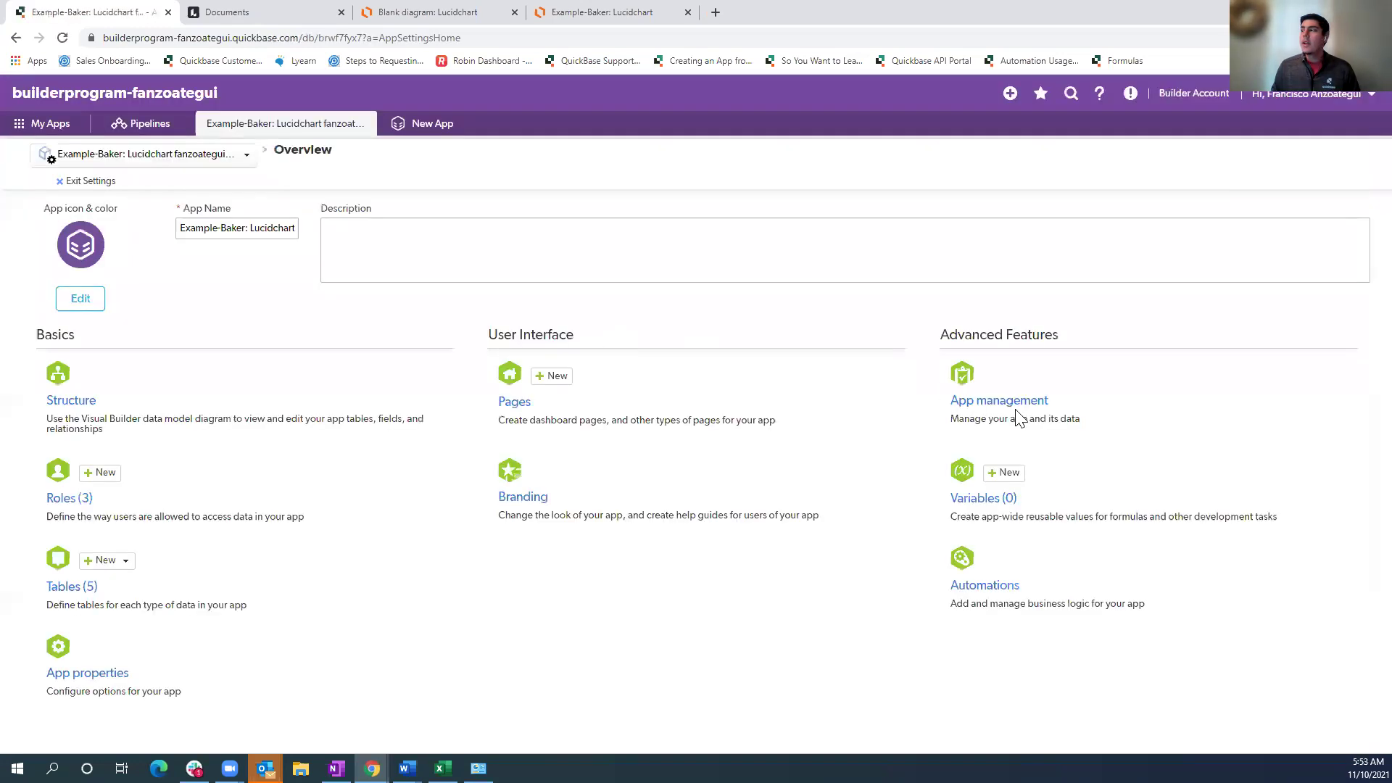
click(1011, 410)
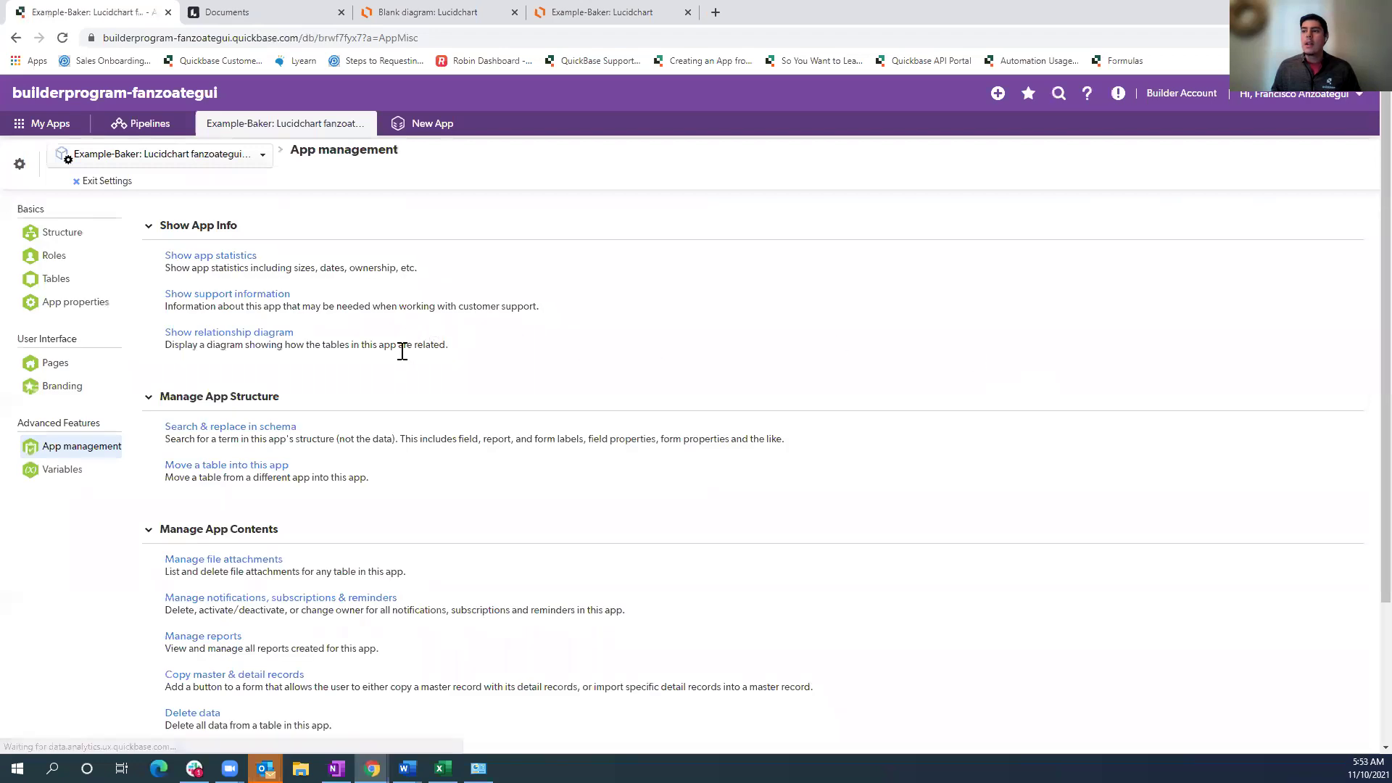
click(234, 335)
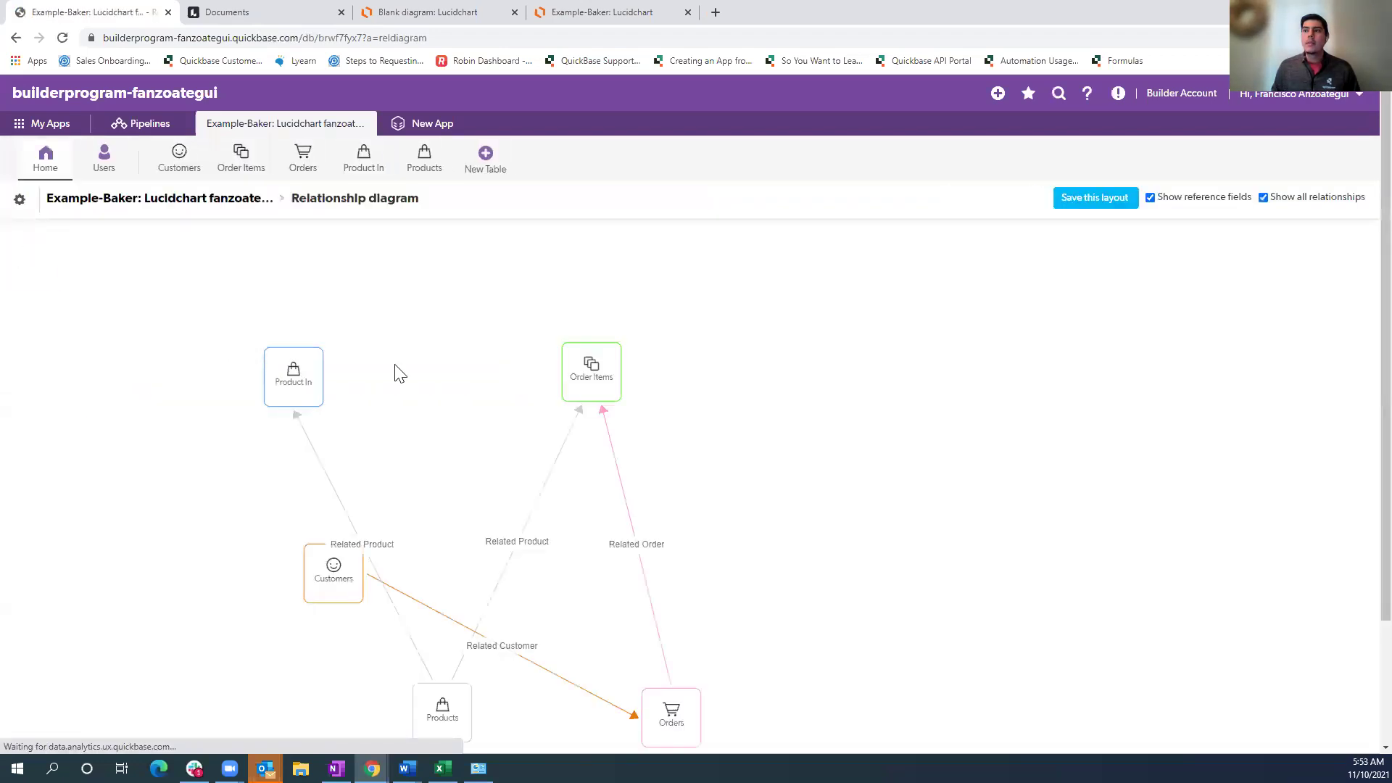
scroll(370, 466, down, 2)
Step: Rearrange Customers, Orders, Order Items, Products and Product In into a tidy layout, Orders beneath Customers
drag(340, 423, 504, 276)
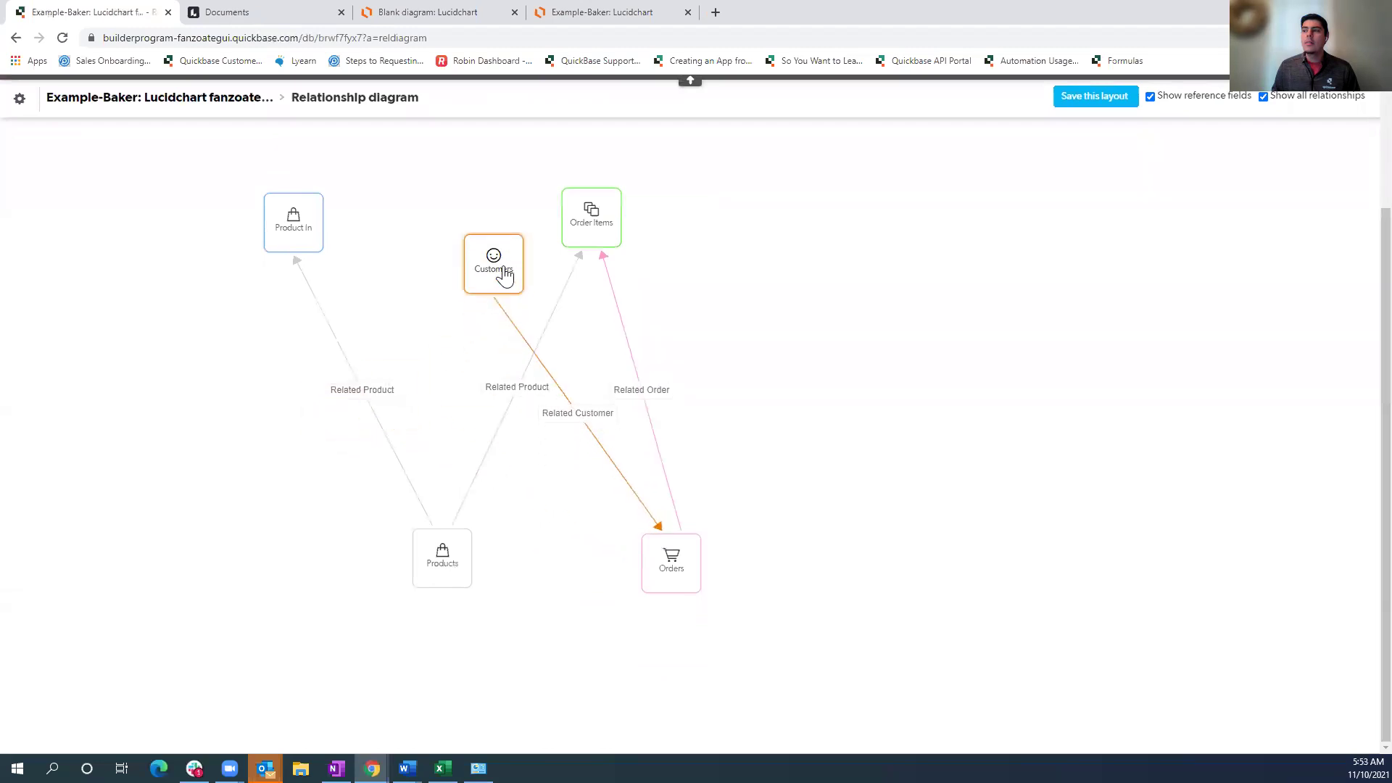
drag(612, 217, 558, 505)
drag(663, 565, 515, 404)
drag(447, 559, 405, 614)
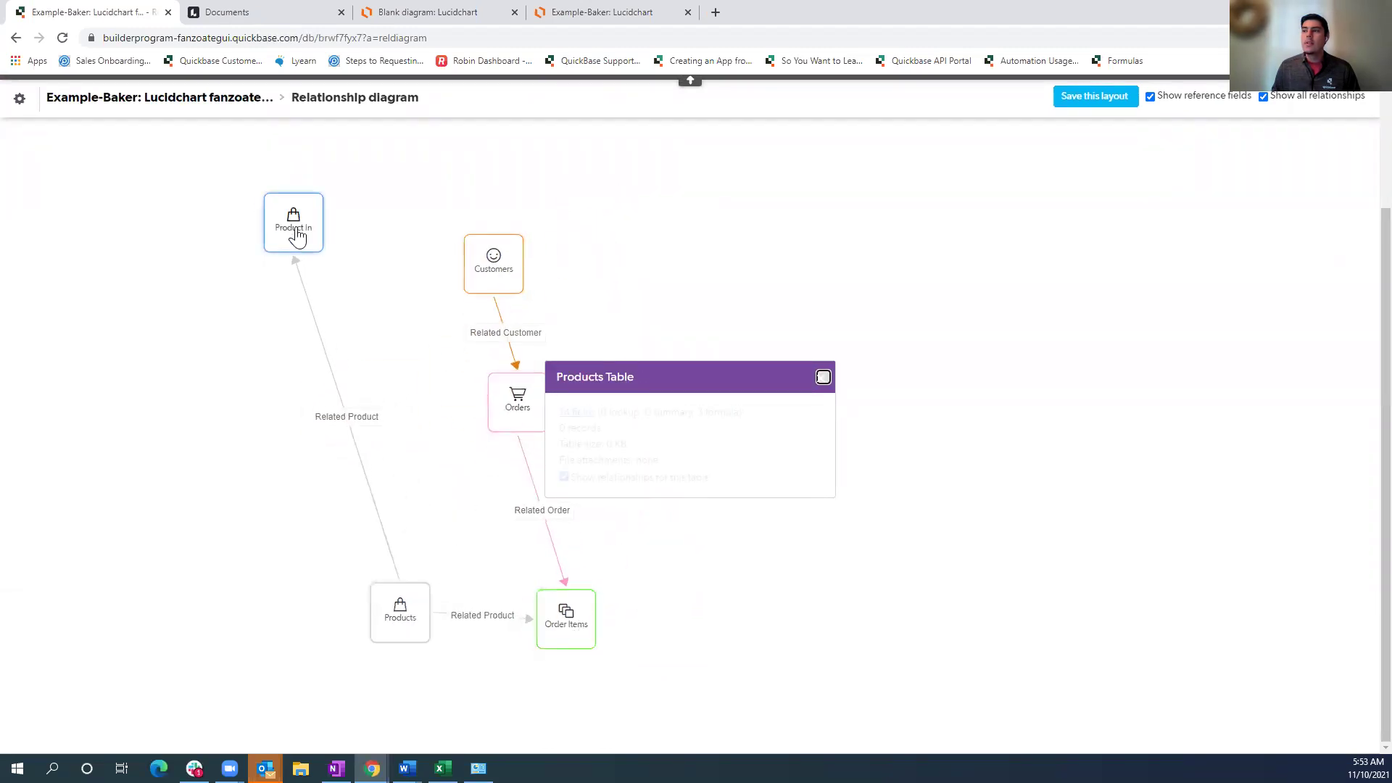
drag(305, 236, 394, 364)
click(503, 280)
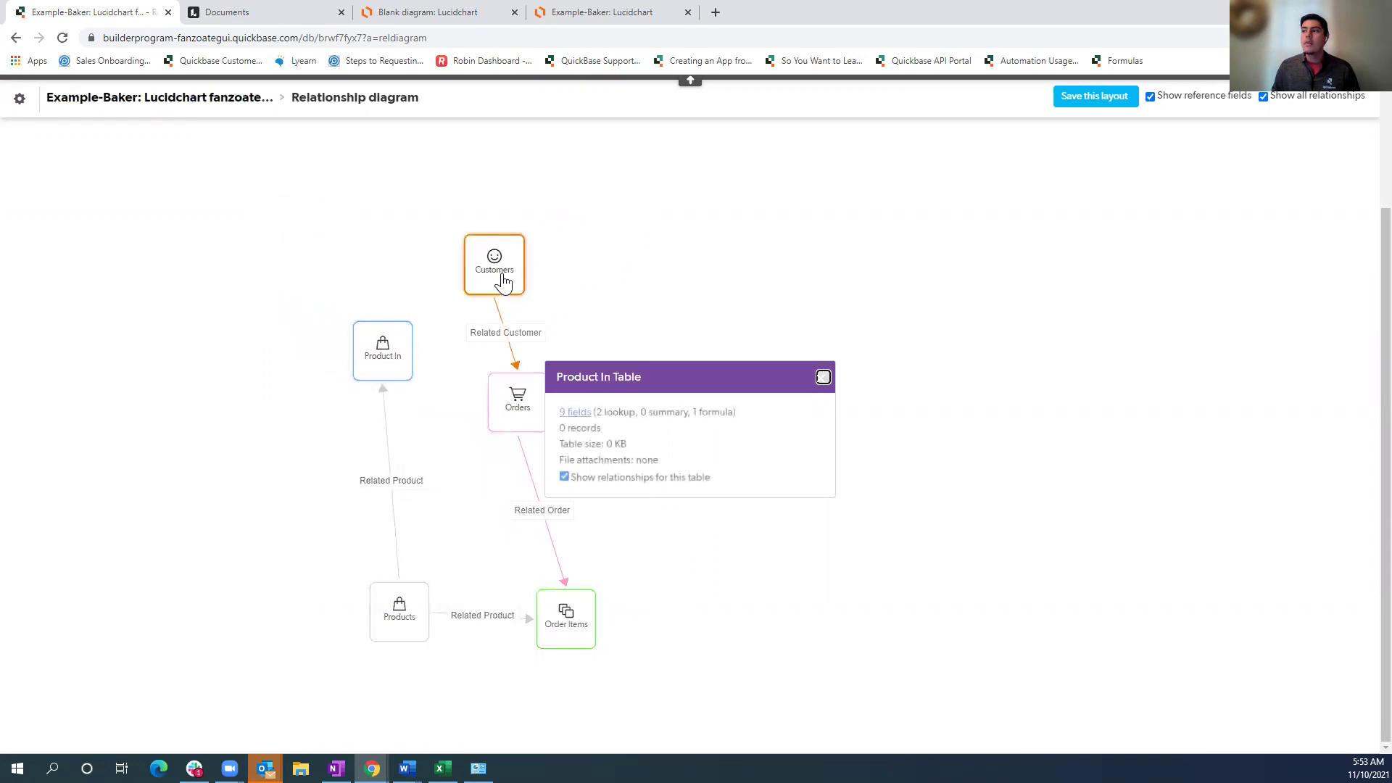
drag(688, 376, 820, 296)
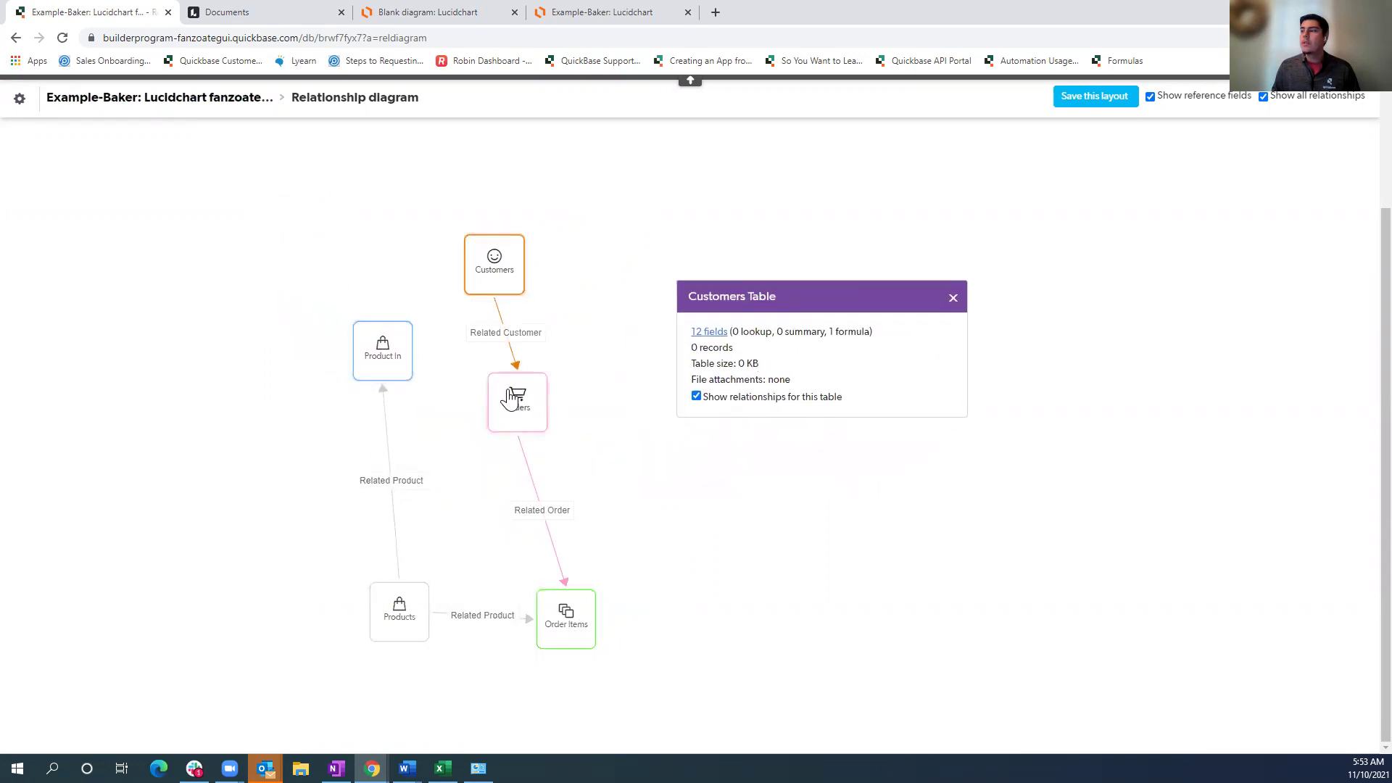
click(518, 399)
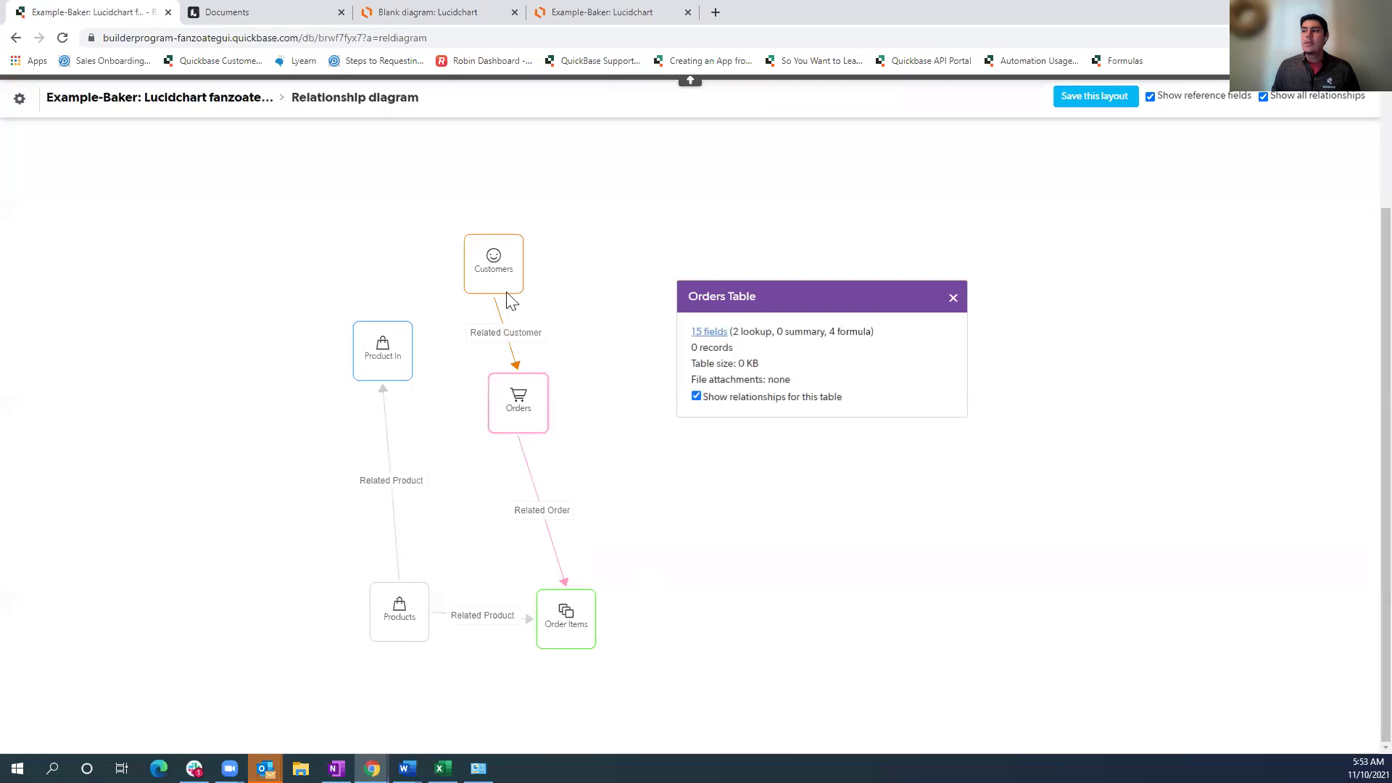
drag(508, 289, 550, 267)
drag(512, 404, 559, 398)
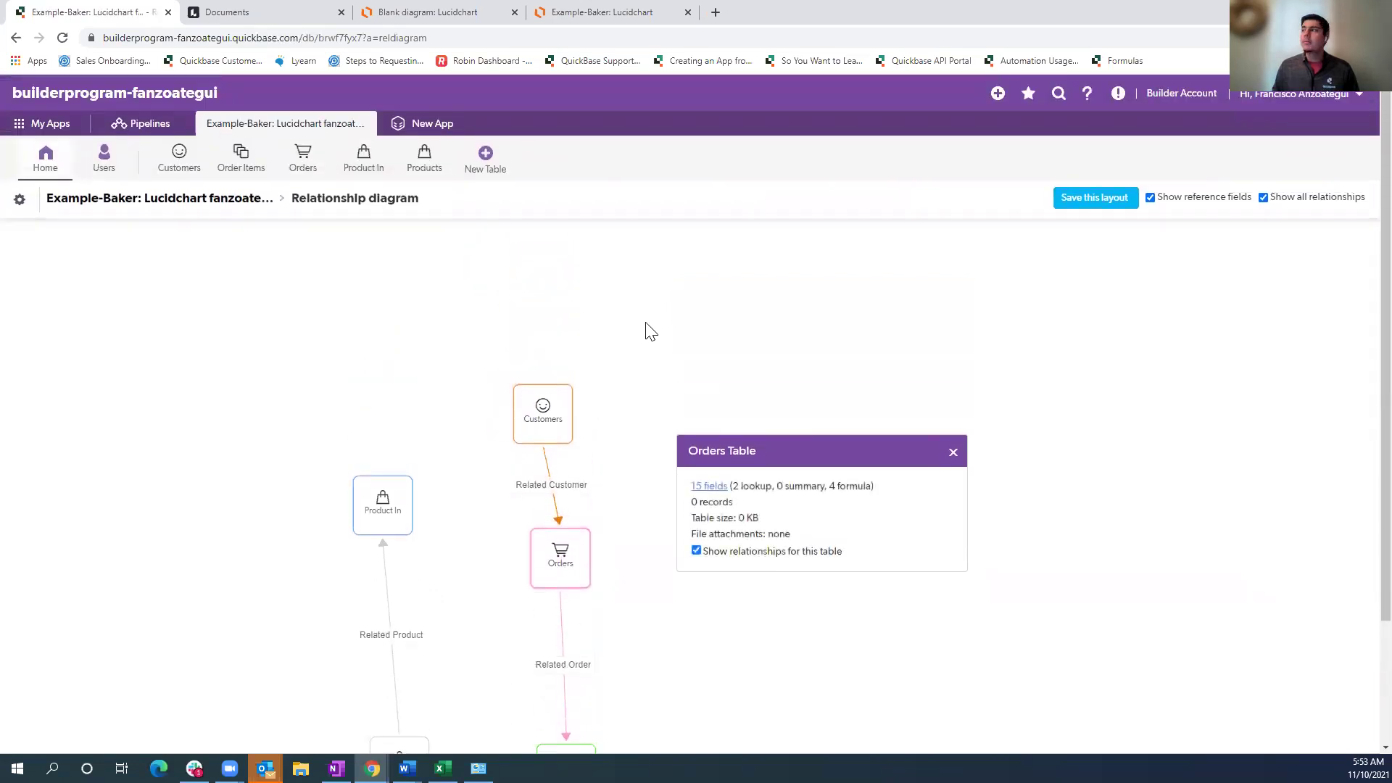
Step: Search Help for 'lucidchart' and scroll the Creating an App from Lucidchart article to its field types
click(1086, 102)
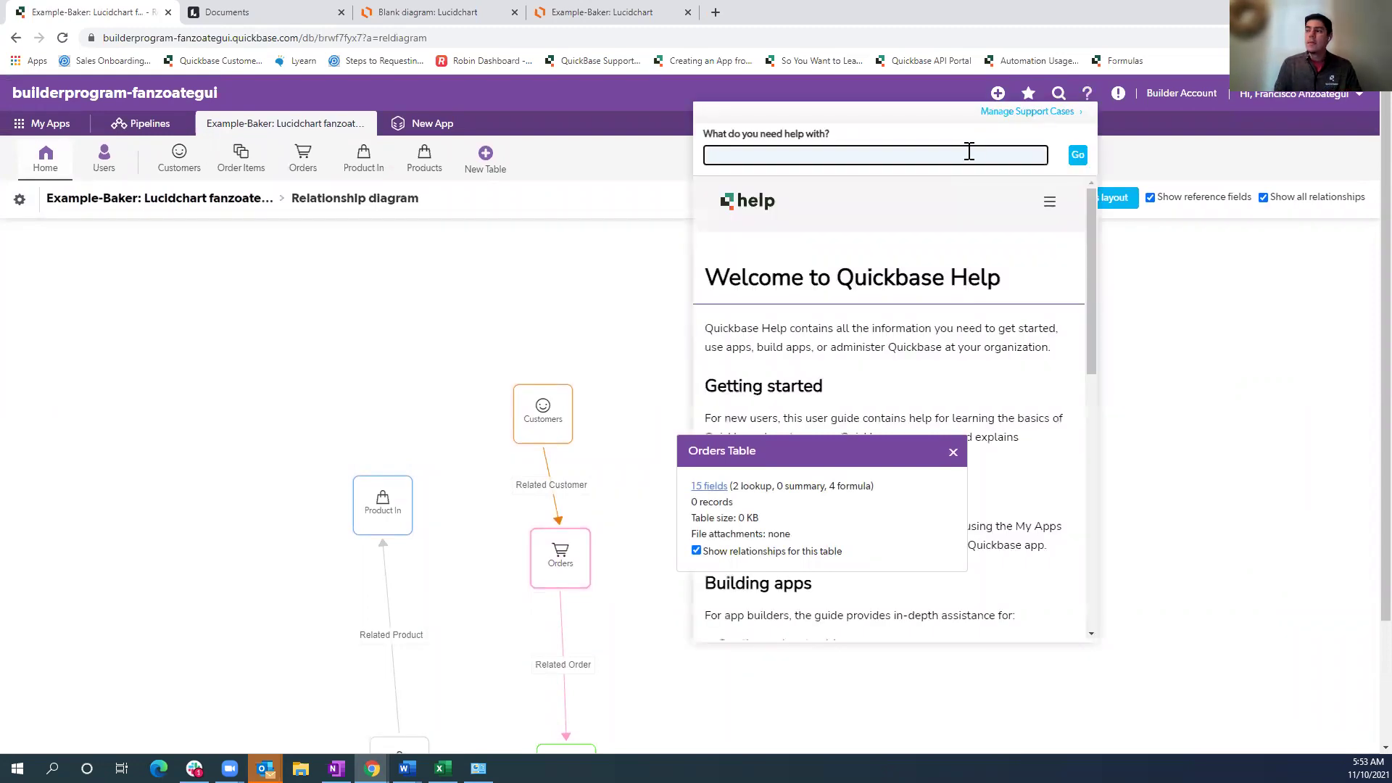
text(luci)
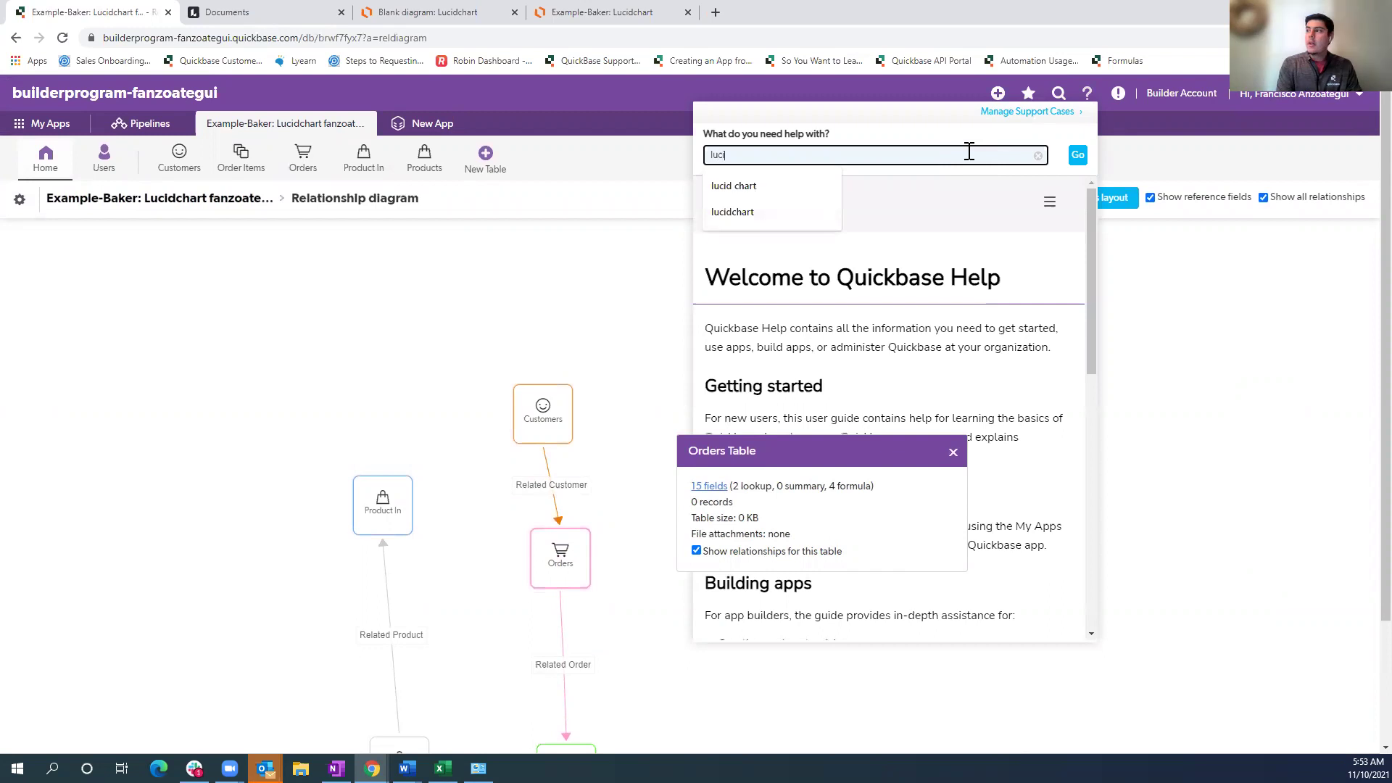
text(dchart)
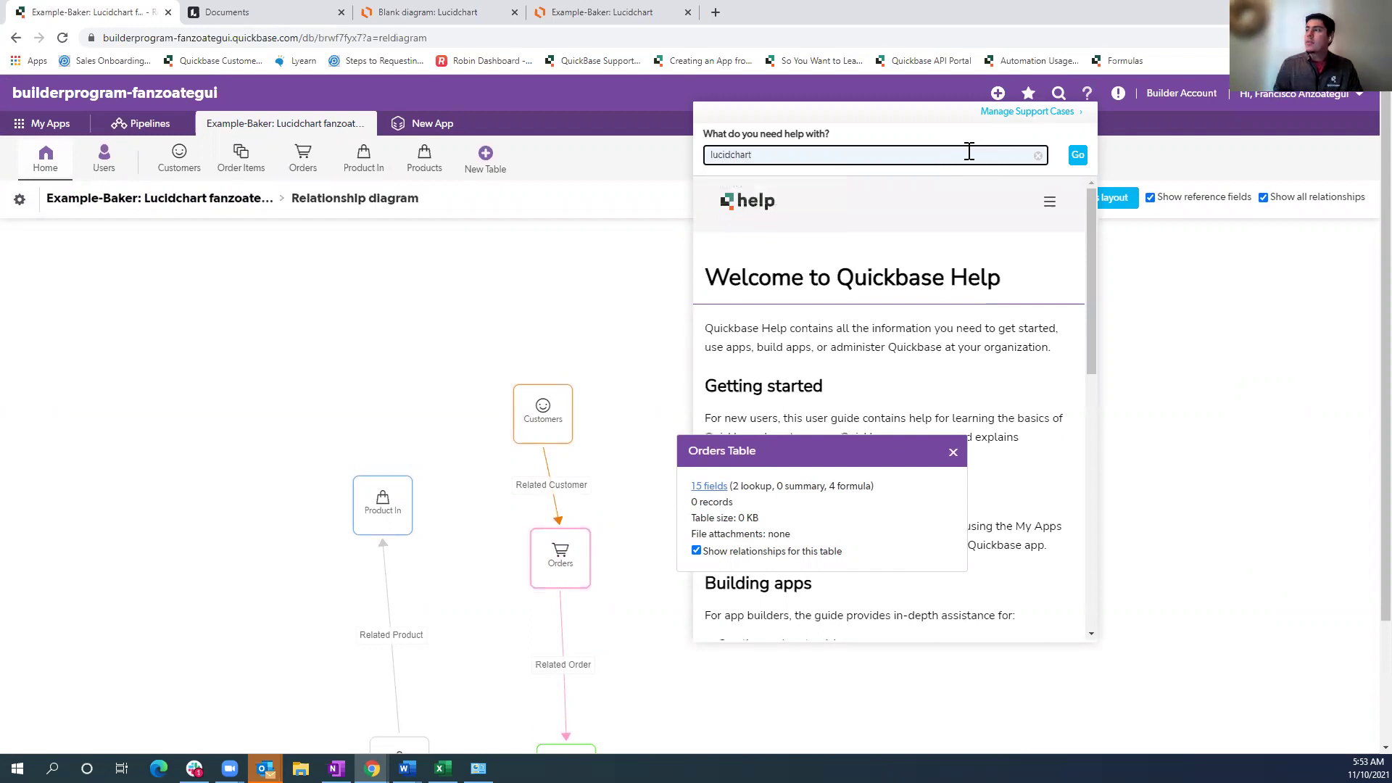
click(1077, 156)
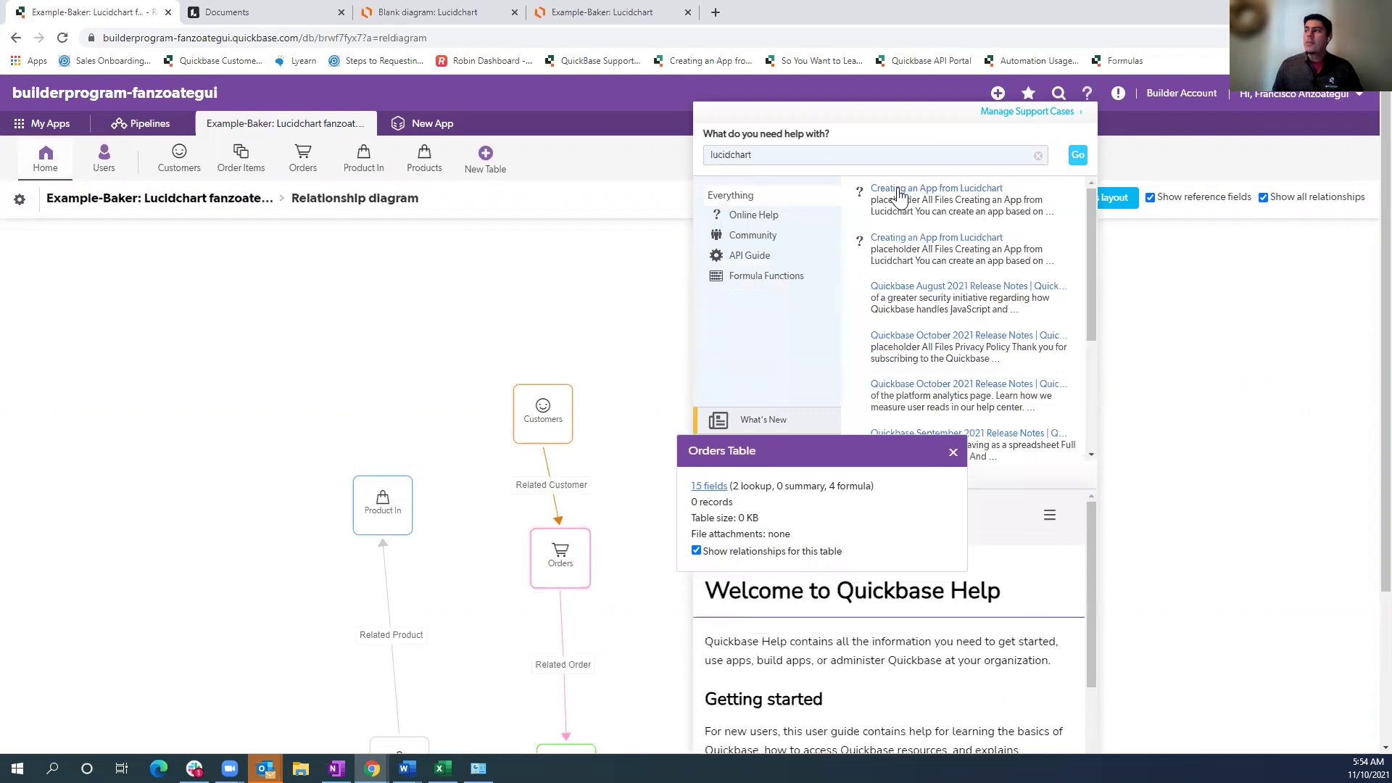
click(899, 190)
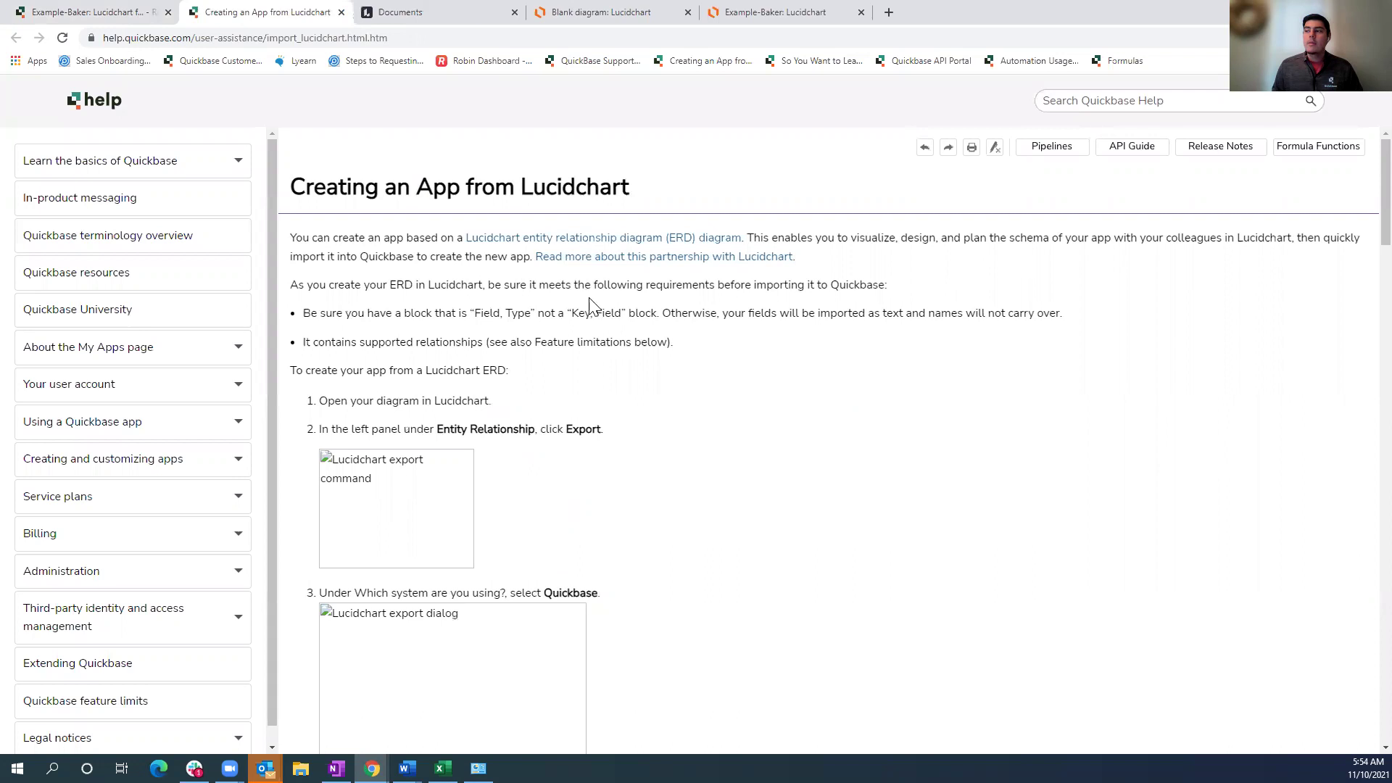
scroll(587, 272, down, 9)
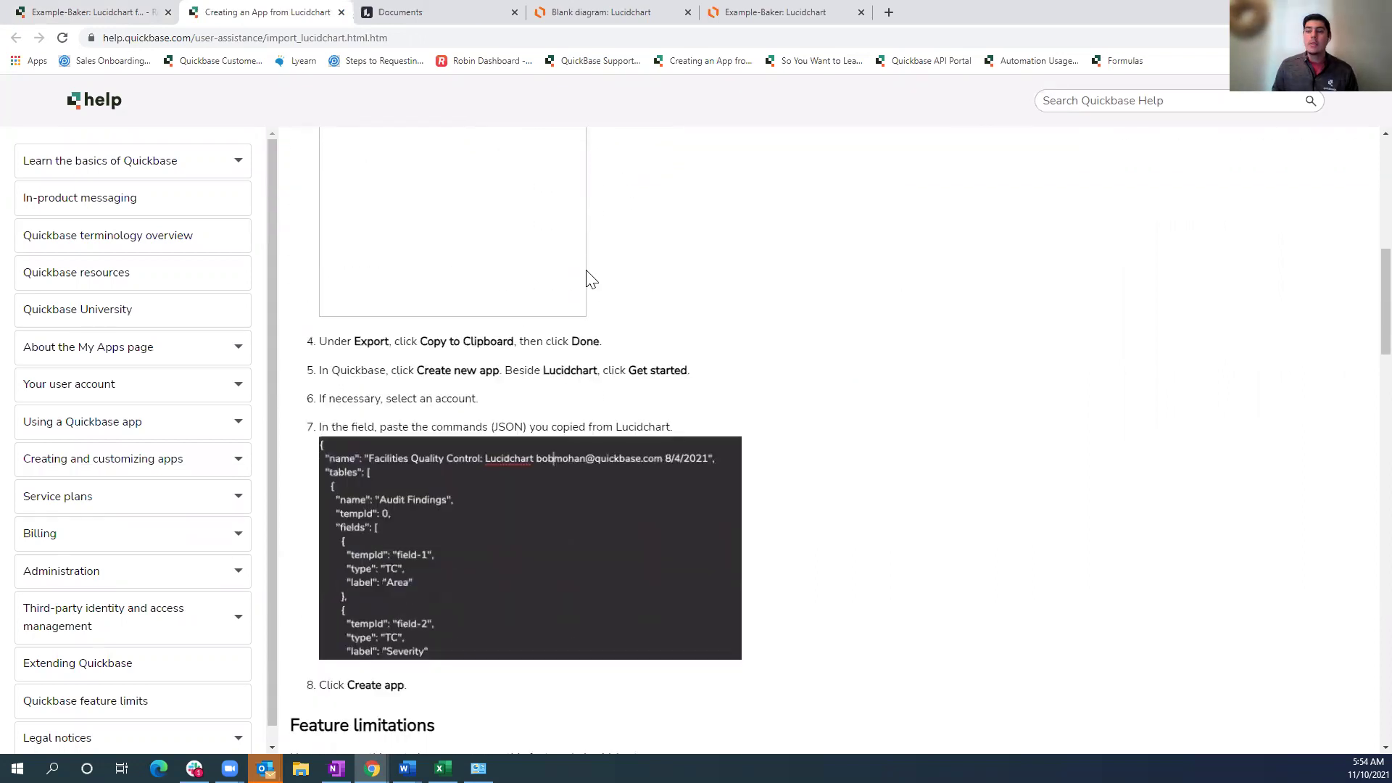
scroll(588, 280, down, 11)
scroll(592, 283, down, 4)
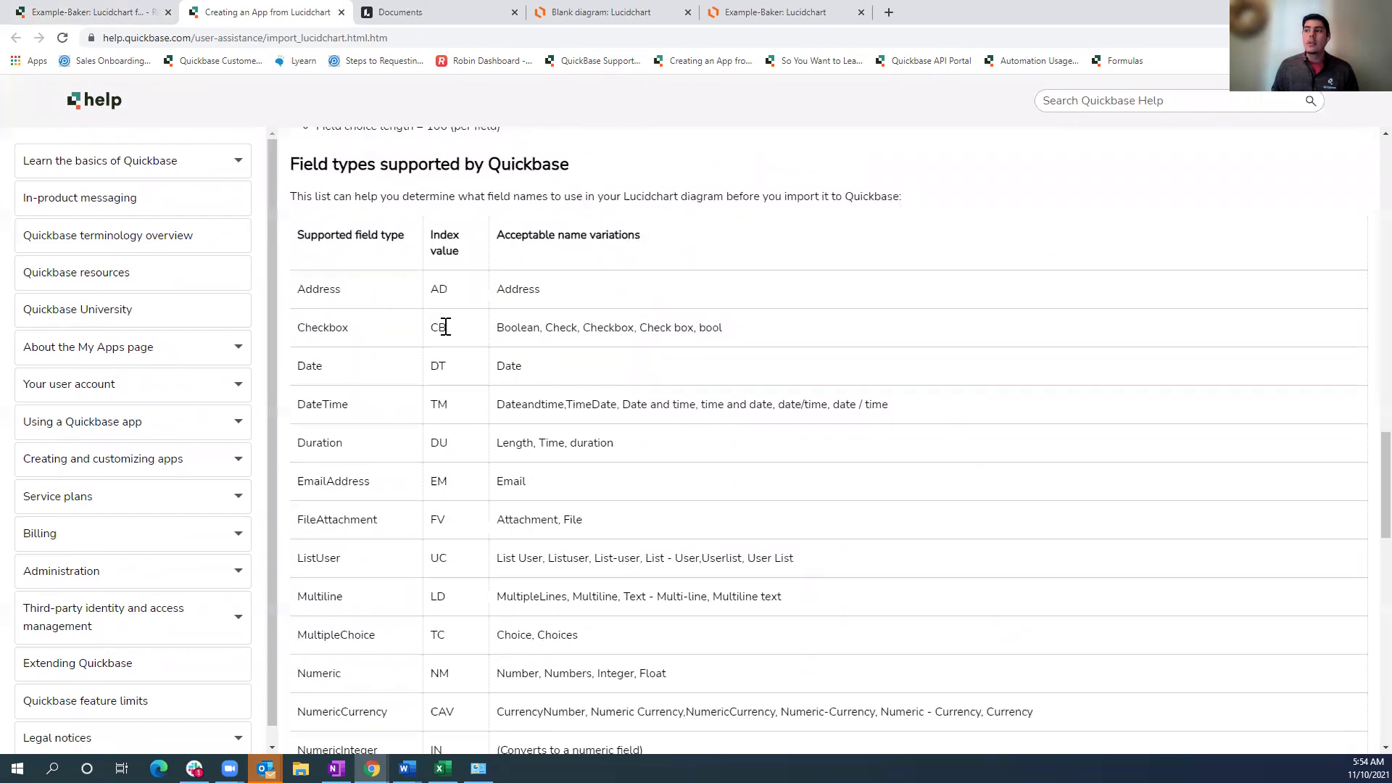
scroll(450, 352, down, 4)
scroll(446, 410, up, 4)
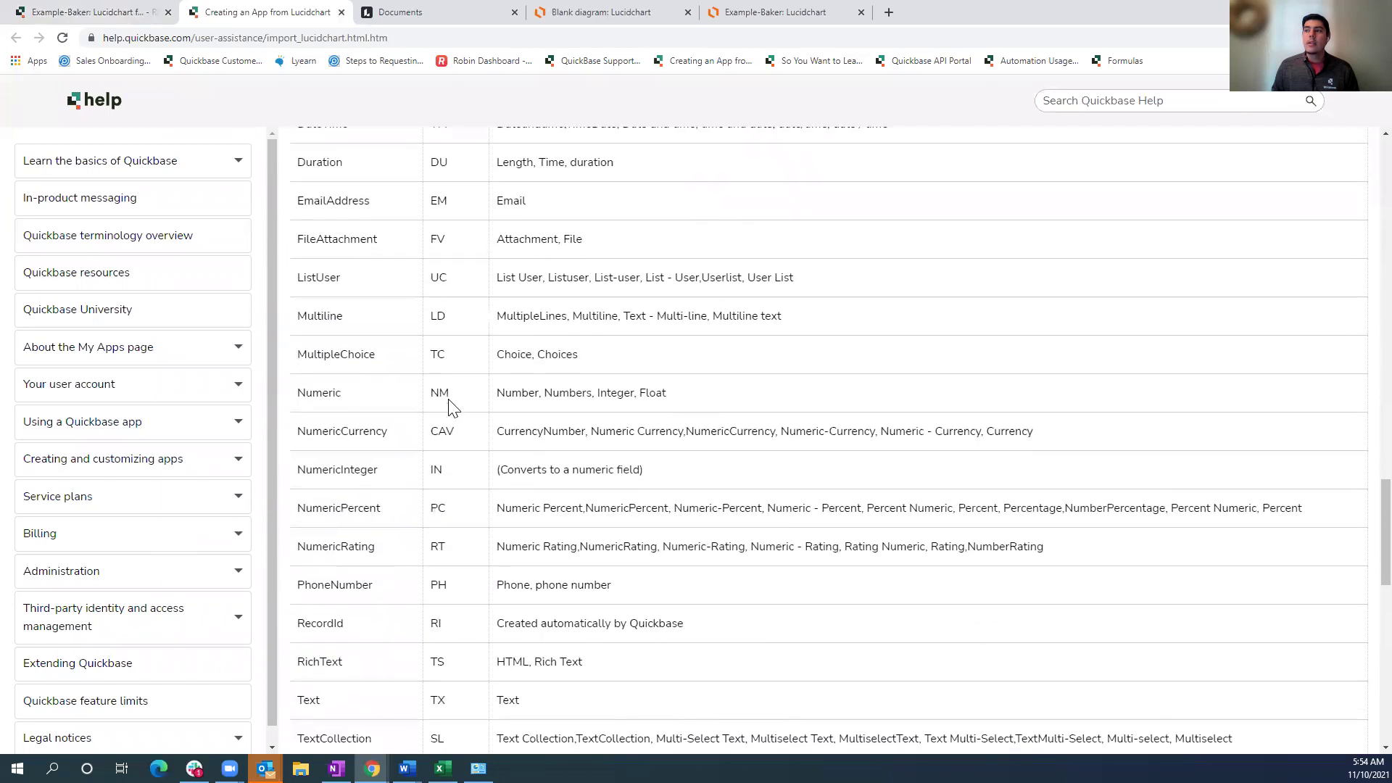